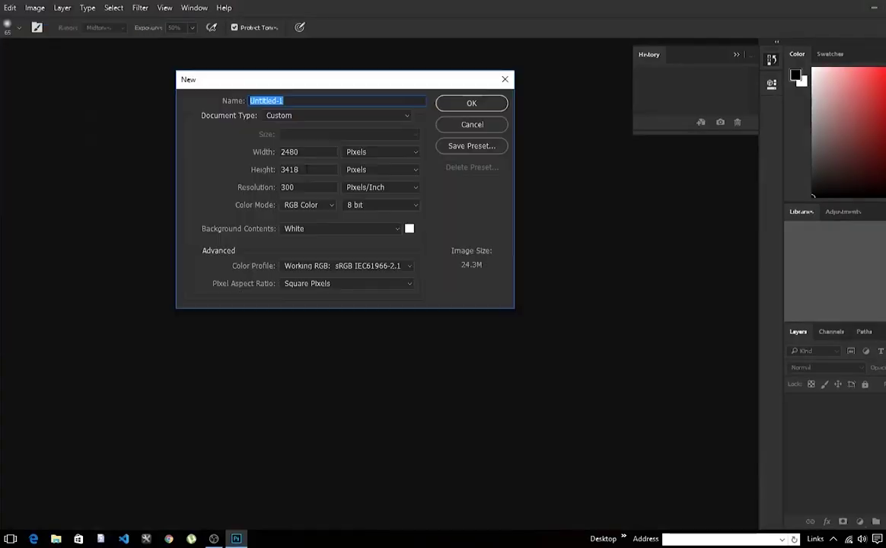
Step: Create the blank white RGB document at 2480 × 3418 px and 300 ppi as Untitled-1
{"action": "key", "text": "Tab"}
{"action": "key", "text": "Tab"}
{"action": "key", "text": "Tab"}
{"action": "left_click", "coordinate": [471, 104]}
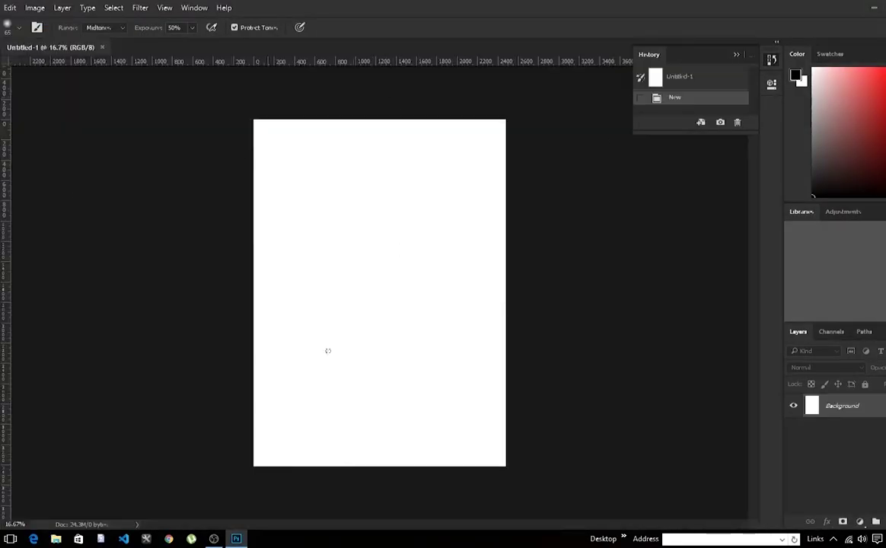
Step: On a new layer, draw a large ellipse and reshape it into a circle cut off by the top edge
{"action": "key", "text": "ctrl+shift+alt+n"}
{"action": "right_click", "coordinate": [9, 190]}
{"action": "left_click", "coordinate": [53, 213]}
{"action": "mouse_move", "coordinate": [255, 93]}
{"action": "left_mouse_down"}
{"action": "mouse_move", "coordinate": [502, 318]}
{"action": "mouse_move", "coordinate": [524, 283]}
{"action": "left_mouse_up"}
{"action": "key", "text": "v"}
{"action": "left_click_drag", "start_coordinate": [379, 194], "coordinate": [368, 193]}
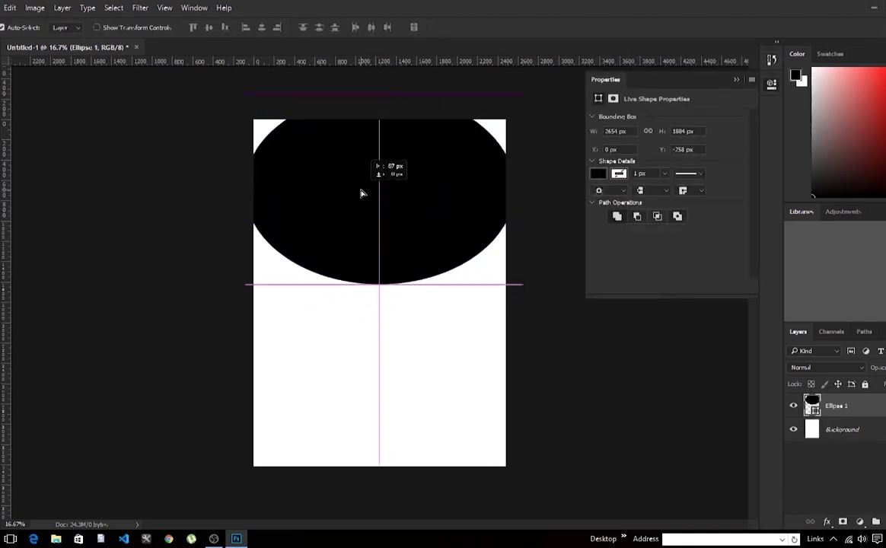
{"action": "key", "text": "ctrl+t"}
{"action": "left_click_drag", "start_coordinate": [515, 93], "coordinate": [524, 9]}
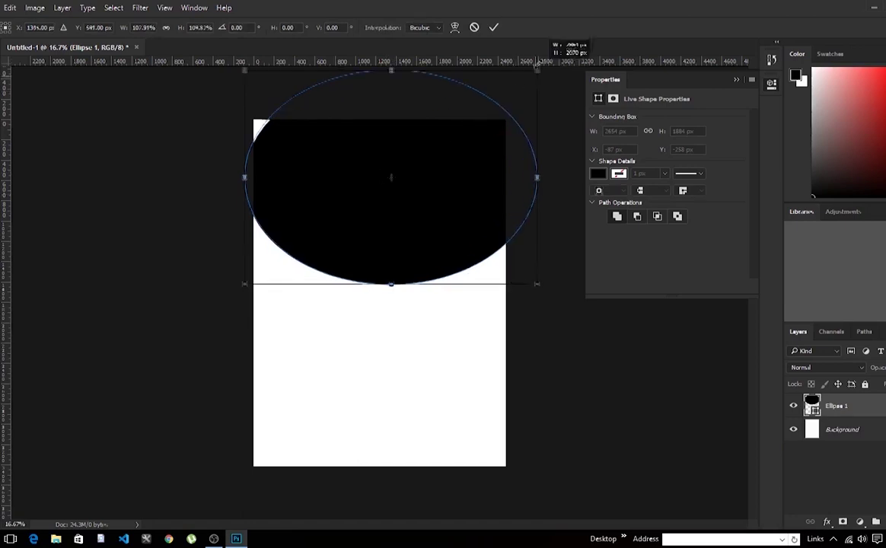
{"action": "left_click_drag", "start_coordinate": [443, 141], "coordinate": [421, 192]}
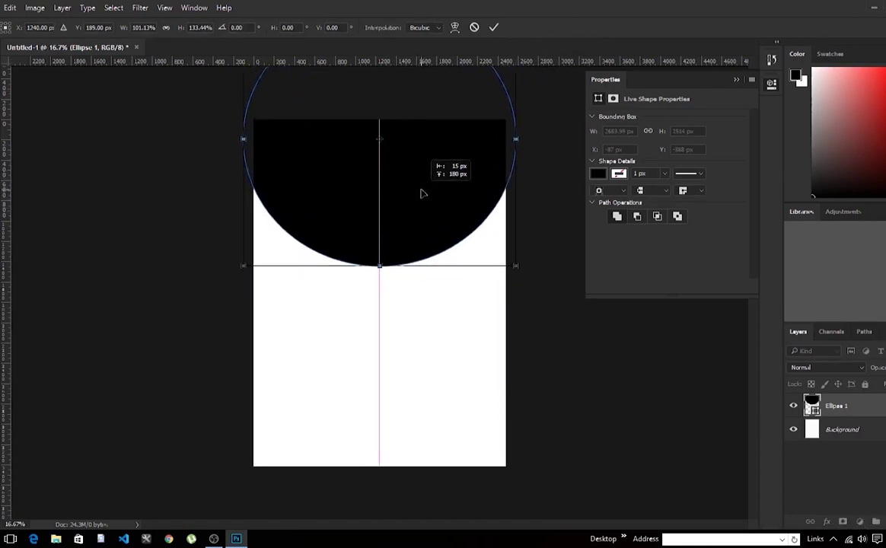
{"action": "key", "text": "Return"}
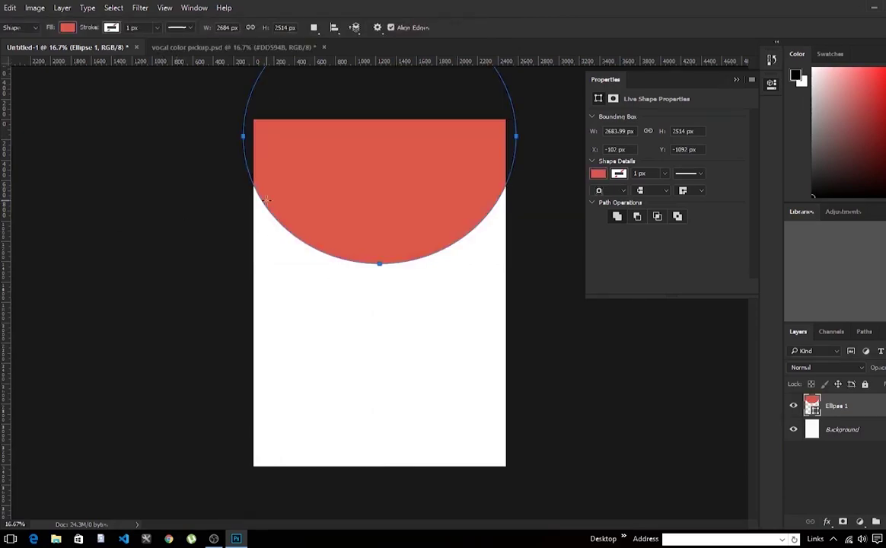
Step: Draw a smaller second circle and tuck it under the big one, toward the left
{"action": "left_click_drag", "start_coordinate": [256, 178], "coordinate": [366, 287]}
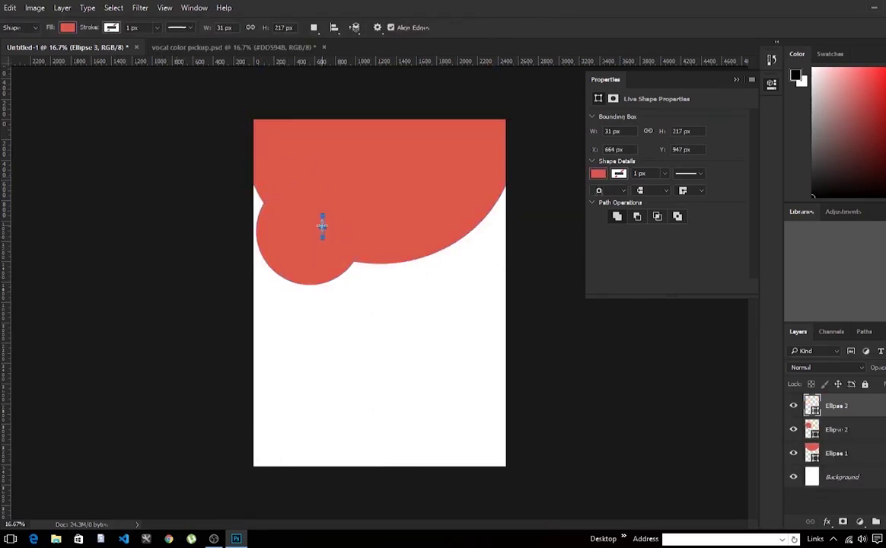
{"action": "key", "text": "v"}
{"action": "left_click_drag", "start_coordinate": [319, 242], "coordinate": [332, 196]}
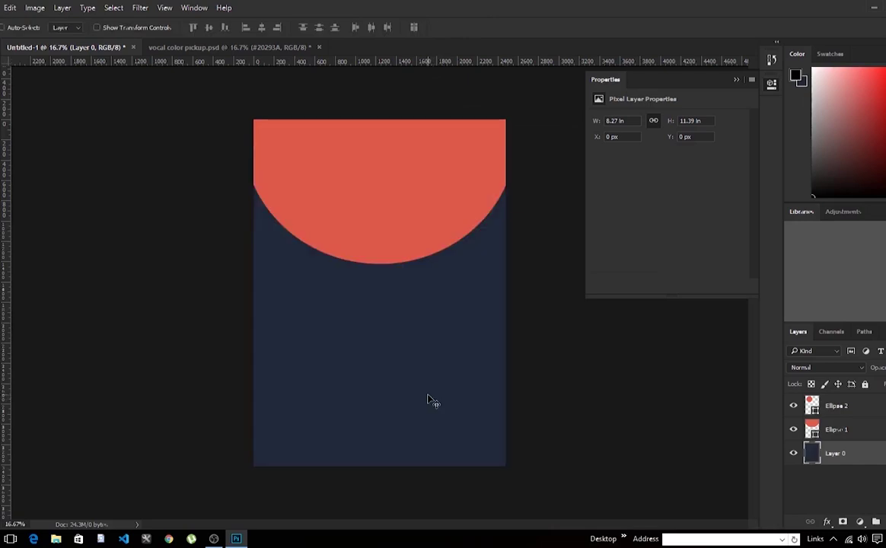
{"action": "left_click_drag", "start_coordinate": [287, 198], "coordinate": [263, 221]}
{"action": "left_click", "coordinate": [598, 173]}
Step: Fill the small circle with navy
{"action": "left_click", "coordinate": [716, 197]}
{"action": "left_click", "coordinate": [346, 219]}
{"action": "key", "text": "Return"}
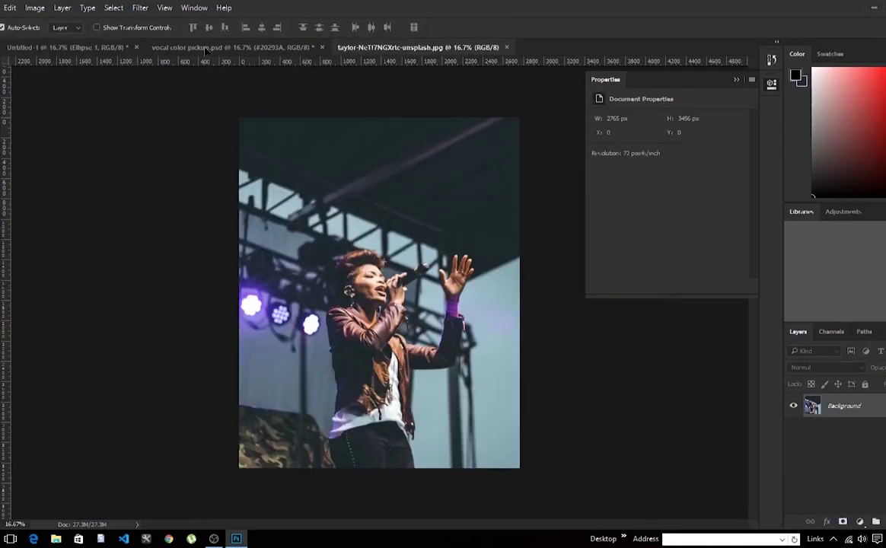
Step: Bring in the singer photo, clip it inside the big circle, and nudge it left
{"action": "mouse_move", "coordinate": [218, 51]}
{"action": "left_mouse_down"}
{"action": "mouse_move", "coordinate": [360, 196]}
{"action": "mouse_move", "coordinate": [400, 169]}
{"action": "left_mouse_up"}
{"action": "key", "text": "ctrl+alt+g"}
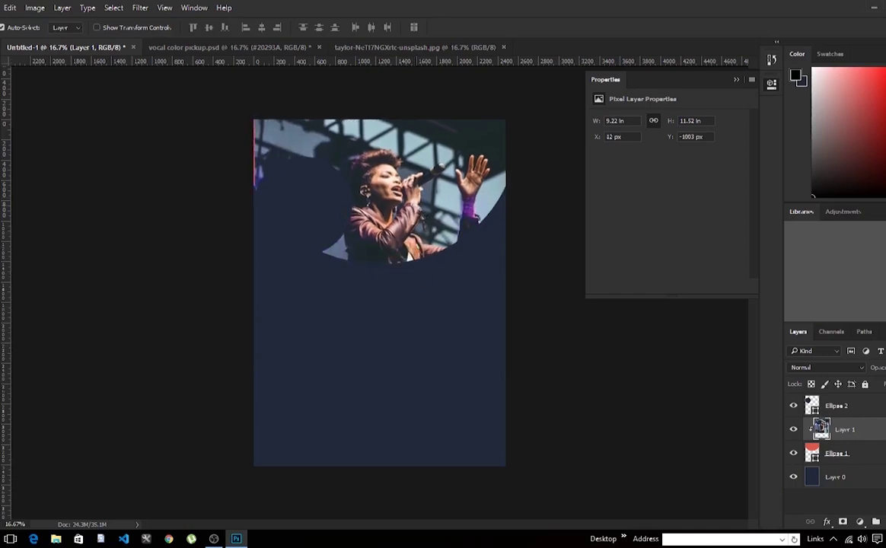
{"action": "left_click", "coordinate": [875, 455]}
{"action": "left_click", "coordinate": [857, 429]}
{"action": "key", "text": "shift+Left"}
{"action": "key", "text": "shift+Left"}
{"action": "key", "text": "shift+Left"}
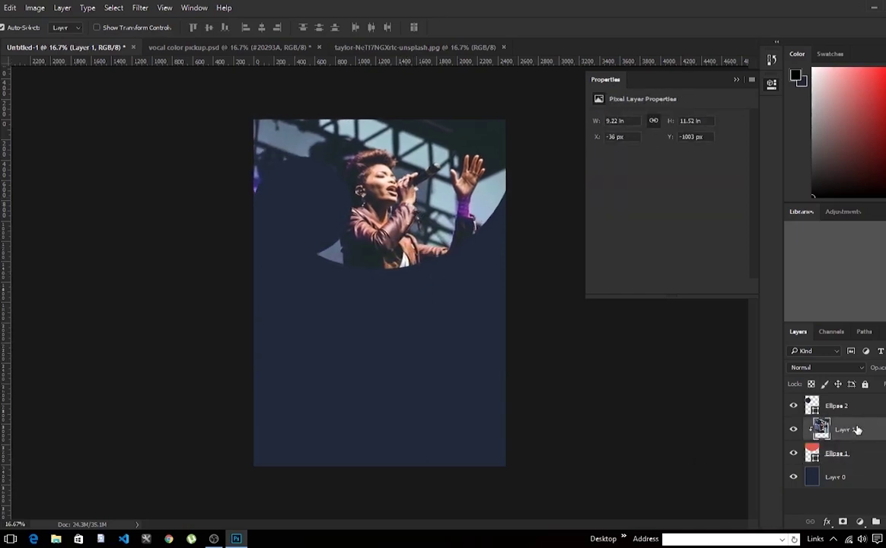
Step: Shift the navy circle slightly right and up
{"action": "left_click", "coordinate": [861, 455]}
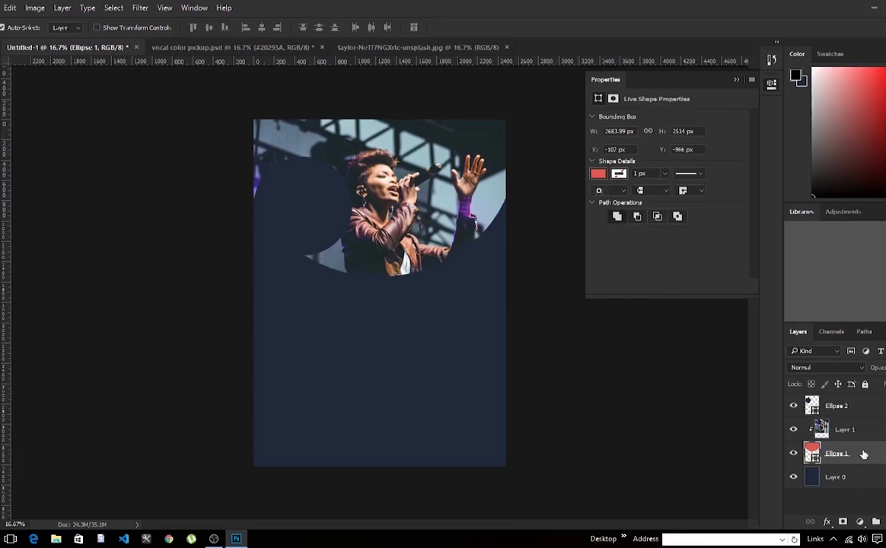
{"action": "left_click", "coordinate": [308, 206]}
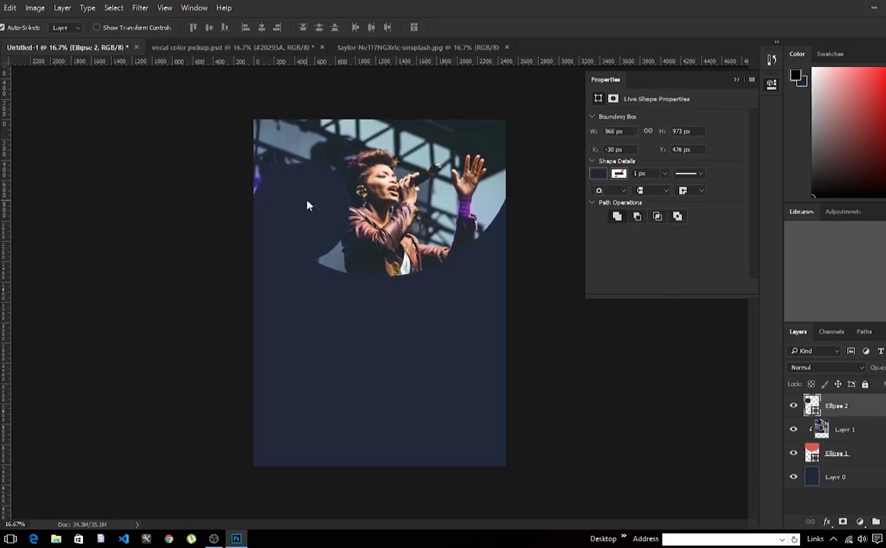
{"action": "left_click_drag", "start_coordinate": [310, 206], "coordinate": [314, 204]}
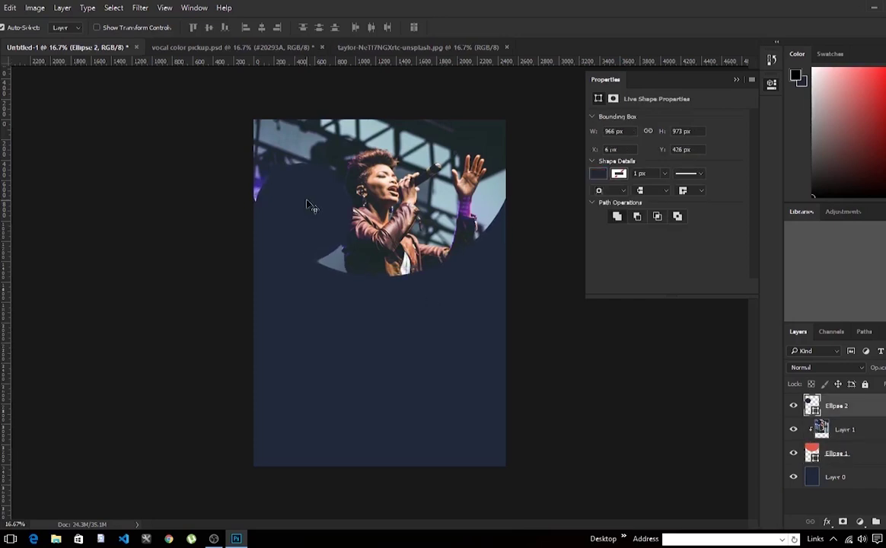
Step: Duplicate the big circle and lower the original to form a red arc under the photo
{"action": "left_click", "coordinate": [847, 452]}
{"action": "key", "text": "ctrl+j"}
{"action": "left_click", "coordinate": [854, 479]}
{"action": "key", "text": "Down"}
{"action": "key", "text": "Down"}
{"action": "key", "text": "Down"}
{"action": "key", "text": "Right"}
{"action": "key", "text": "Right"}
{"action": "key", "text": "Right"}
{"action": "key", "text": "Down"}
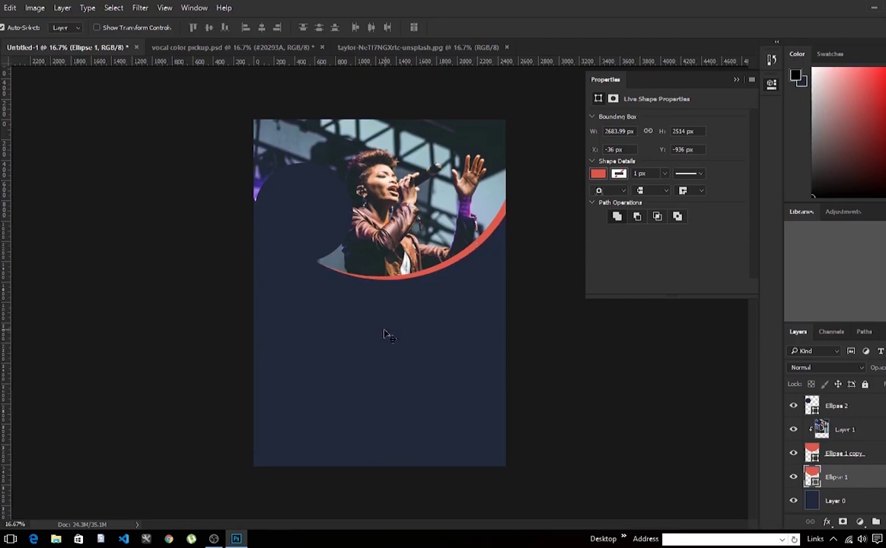
Step: Add 'Start Today' text on the navy circle in colour #e35b4f
{"action": "key", "text": "t"}
{"action": "left_click", "coordinate": [836, 406]}
{"action": "left_click", "coordinate": [277, 201]}
{"action": "key", "text": "Escape"}
{"action": "key", "text": "ctrl+shift+alt+n"}
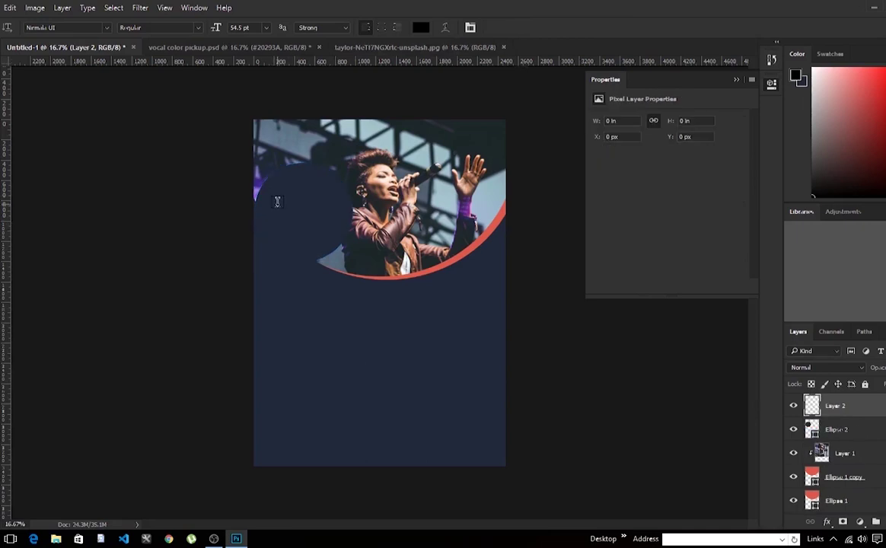
{"action": "left_click_drag", "start_coordinate": [277, 204], "coordinate": [344, 234]}
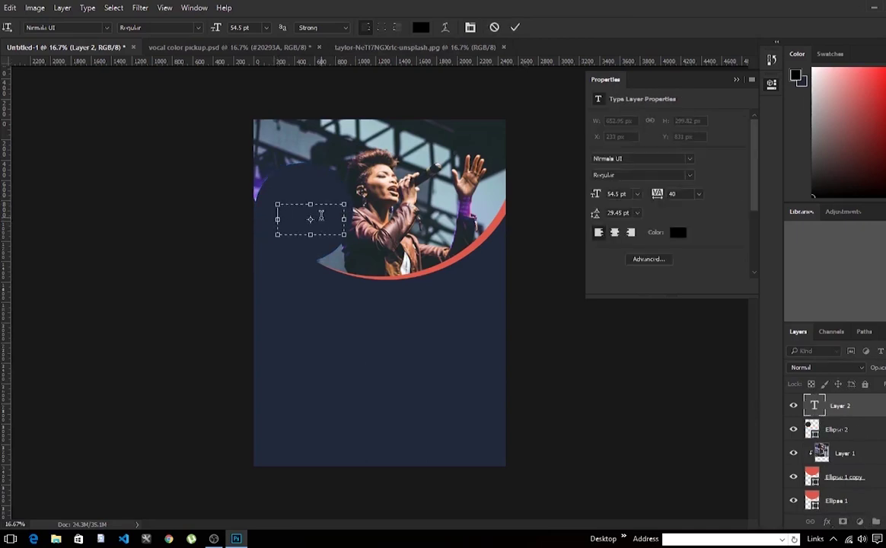
{"action": "type", "text": "Start Today"}
{"action": "left_click", "coordinate": [420, 27]}
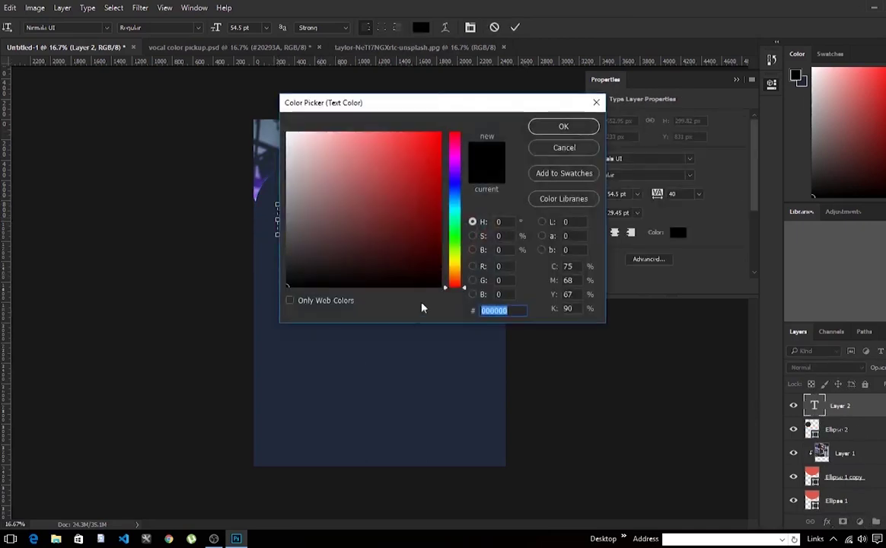
{"action": "left_click_drag", "start_coordinate": [337, 97], "coordinate": [461, 91]}
{"action": "type", "text": "e35b4f"}
{"action": "left_click", "coordinate": [688, 115]}
{"action": "key", "text": "ctrl+Return"}
Step: Widen the Start Today text box and move the text slightly up
{"action": "left_click", "coordinate": [307, 215]}
{"action": "key", "text": "ctrl+a"}
{"action": "left_click_drag", "start_coordinate": [344, 194], "coordinate": [366, 194]}
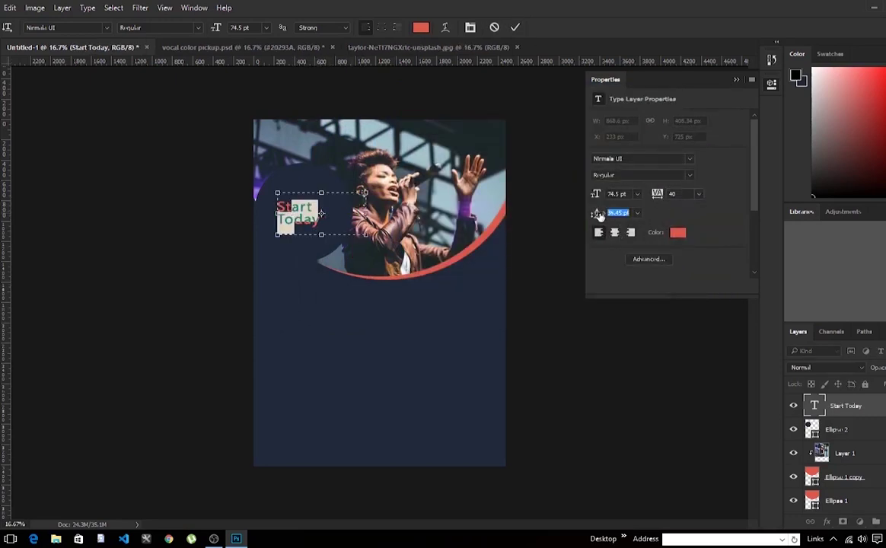
{"action": "left_click", "coordinate": [514, 27]}
{"action": "left_click_drag", "start_coordinate": [306, 244], "coordinate": [309, 234]}
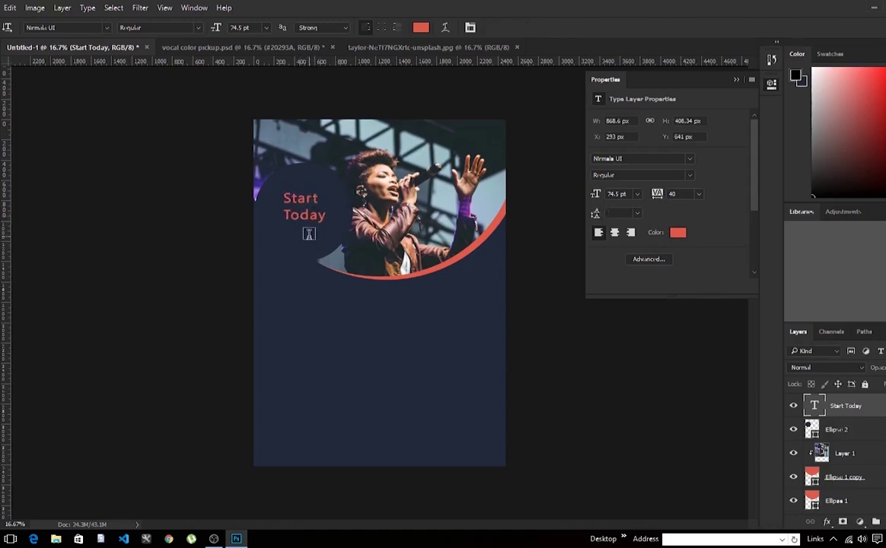
Step: Set Start Today in Franklin Gothic Heavy and shift it slightly left and down
{"action": "left_click", "coordinate": [305, 206]}
{"action": "key", "text": "ctrl+a"}
{"action": "left_click", "coordinate": [65, 28]}
{"action": "type", "text": "gothic"}
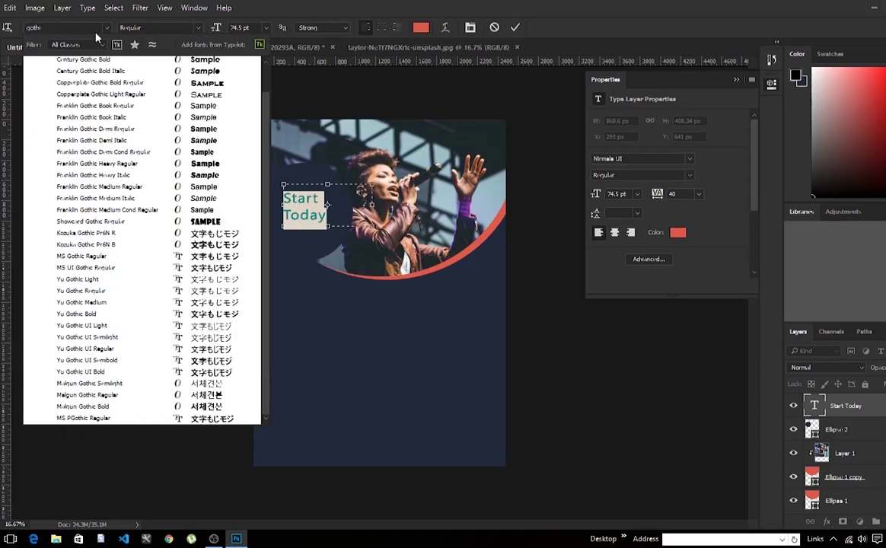
{"action": "left_click", "coordinate": [97, 163]}
{"action": "left_click", "coordinate": [542, 139]}
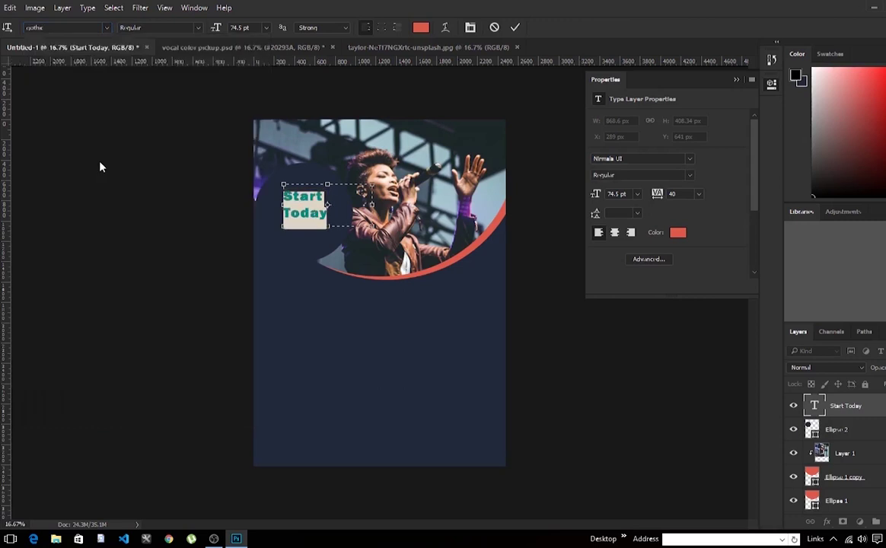
{"action": "key", "text": "v"}
{"action": "left_click_drag", "start_coordinate": [304, 207], "coordinate": [302, 209]}
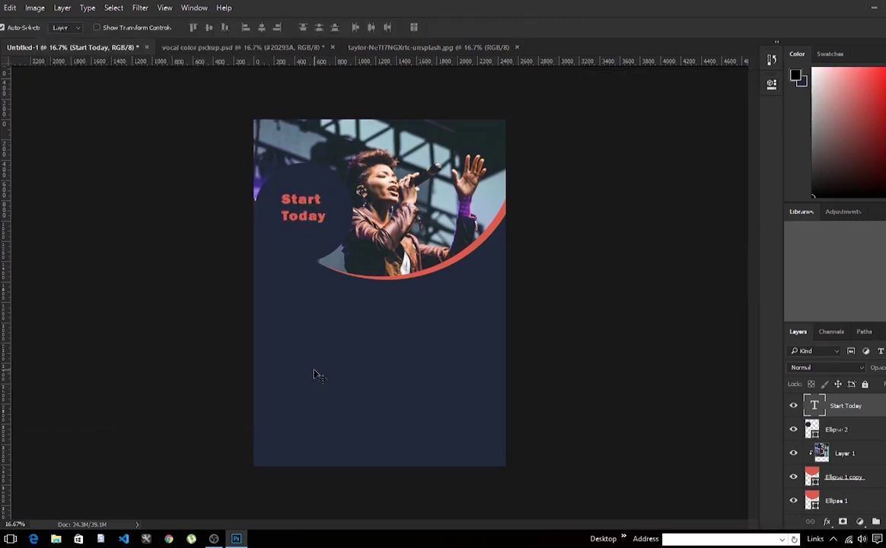
Step: Paste FULFILL YOUR DREAMS near the bottom, colouring FULFILL YOUR light grey
{"action": "key", "text": "t"}
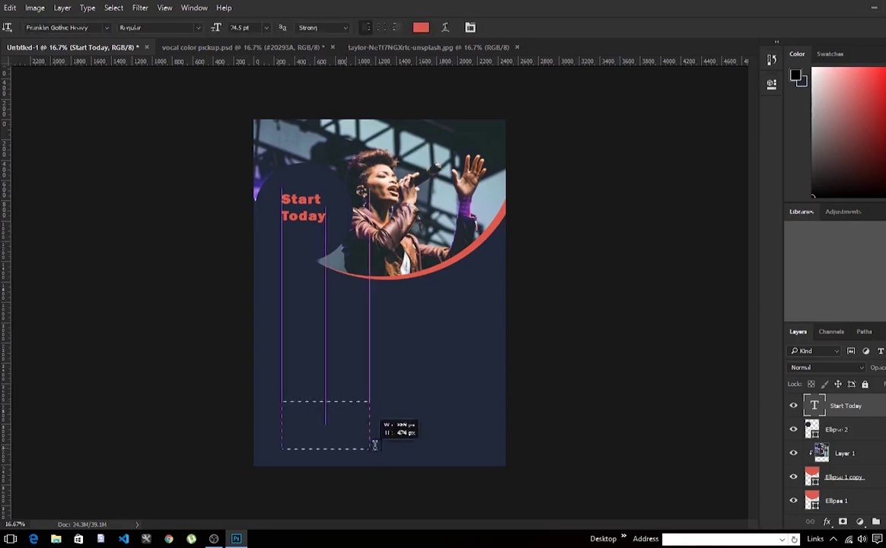
{"action": "left_click_drag", "start_coordinate": [283, 401], "coordinate": [396, 448]}
{"action": "type", "text": "FULFILL YOUR DREAMS"}
{"action": "left_click", "coordinate": [421, 28]}
{"action": "left_click", "coordinate": [792, 137]}
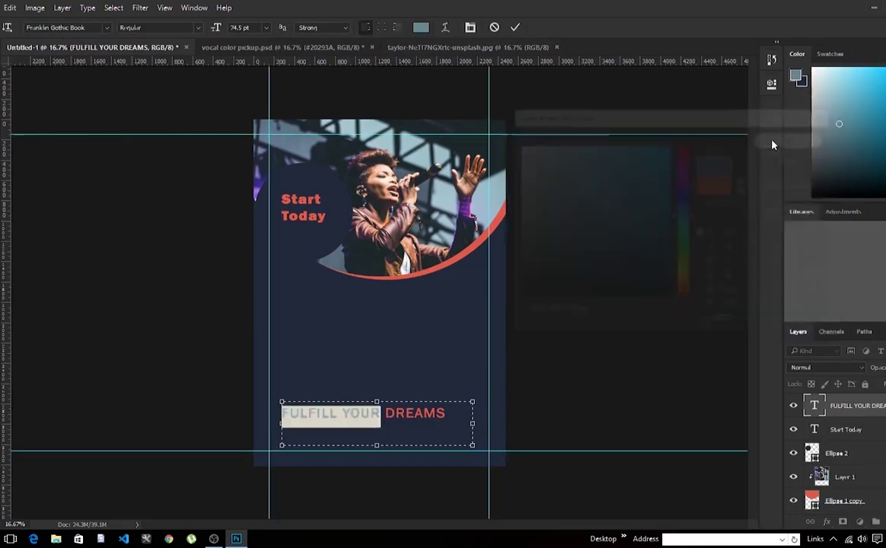
{"action": "left_click", "coordinate": [514, 27]}
Step: Settle FULFILL YOUR DREAMS onto the bottom guide and lower the guide slightly
{"action": "key", "text": "v"}
{"action": "left_click_drag", "start_coordinate": [417, 424], "coordinate": [396, 417]}
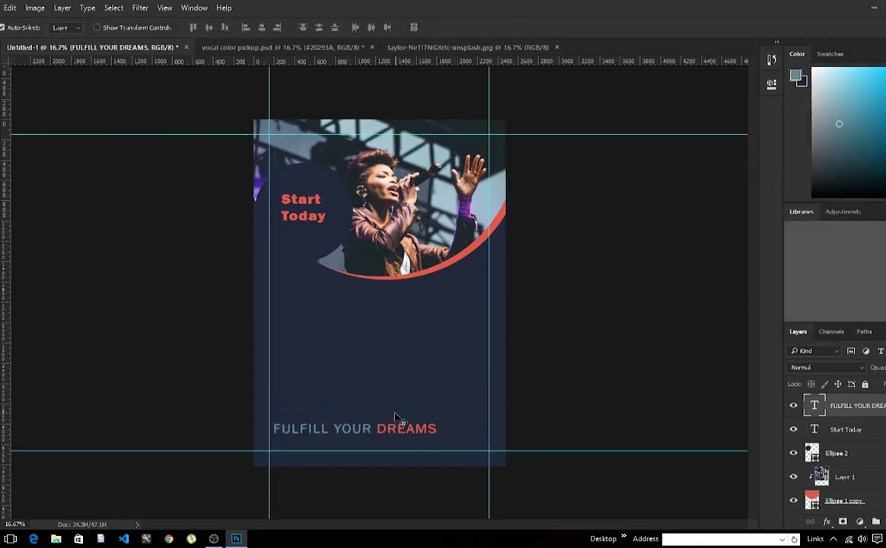
{"action": "left_click_drag", "start_coordinate": [396, 417], "coordinate": [399, 421]}
{"action": "left_click_drag", "start_coordinate": [447, 451], "coordinate": [450, 457]}
{"action": "left_click_drag", "start_coordinate": [381, 449], "coordinate": [366, 451]}
Step: Add MUSIC SINGING PASSION stacked on three lines above the tagline
{"action": "key", "text": "t"}
{"action": "left_click_drag", "start_coordinate": [275, 358], "coordinate": [391, 436]}
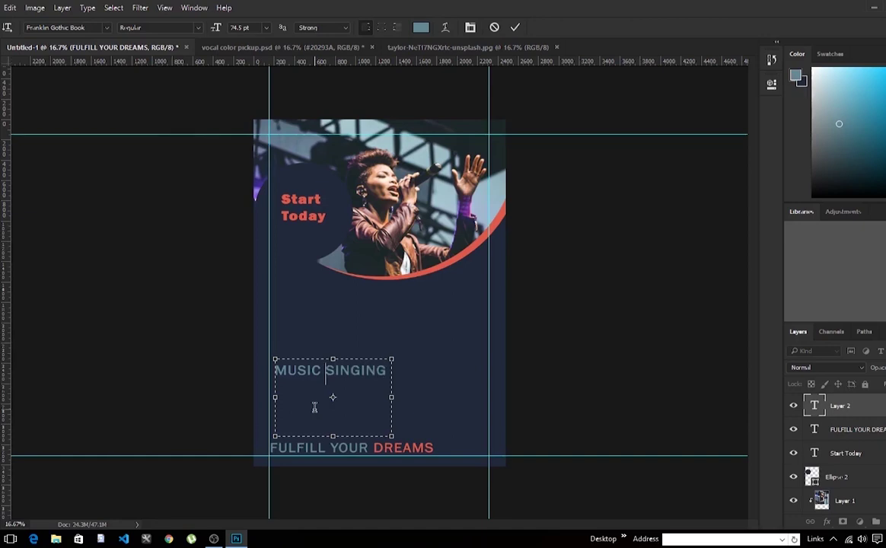
{"action": "key", "text": "Return"}
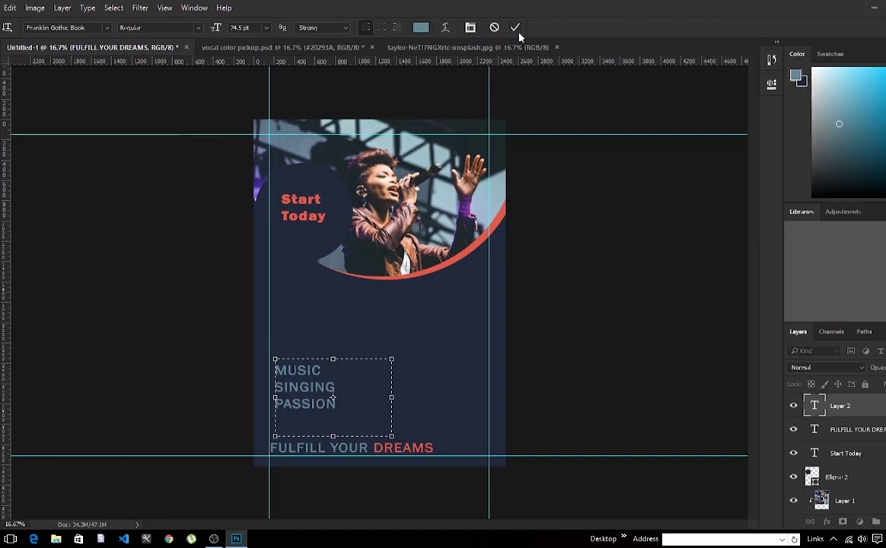
{"action": "left_click", "coordinate": [515, 27]}
{"action": "key", "text": "v"}
{"action": "left_click_drag", "start_coordinate": [308, 397], "coordinate": [305, 399]}
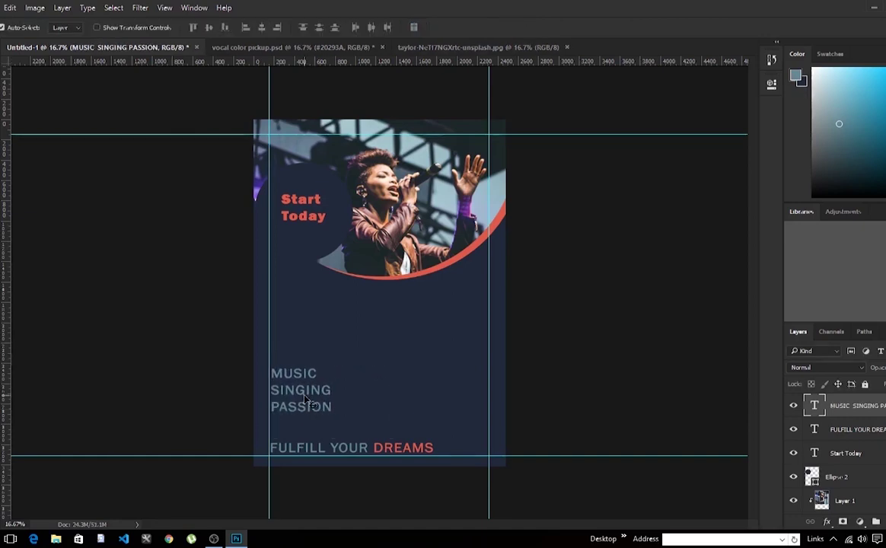
Step: Type the venue address beside MUSIC SINGING PASSION in a light colour at 46.5 pt
{"action": "key", "text": "t"}
{"action": "left_click_drag", "start_coordinate": [366, 368], "coordinate": [478, 423]}
{"action": "left_click_drag", "start_coordinate": [421, 368], "coordinate": [421, 362]}
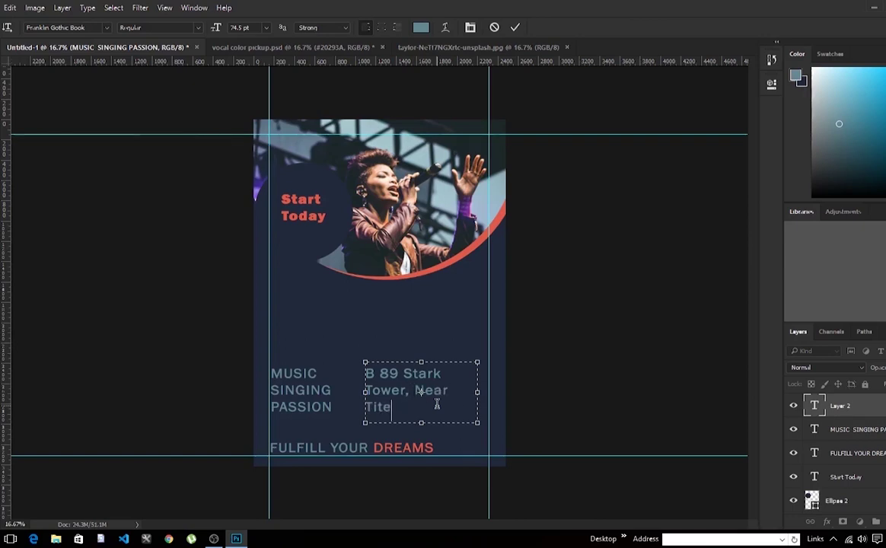
{"action": "type", "text": "an"}
{"action": "type", "text": "e"}
{"action": "key", "text": "ctrl+a"}
{"action": "left_click", "coordinate": [421, 28]}
{"action": "left_click", "coordinate": [520, 151]}
{"action": "left_click", "coordinate": [791, 137]}
{"action": "key", "text": "ctrl+shift+comma"}
{"action": "key", "text": "ctrl+shift+comma"}
{"action": "key", "text": "ctrl+shift+comma"}
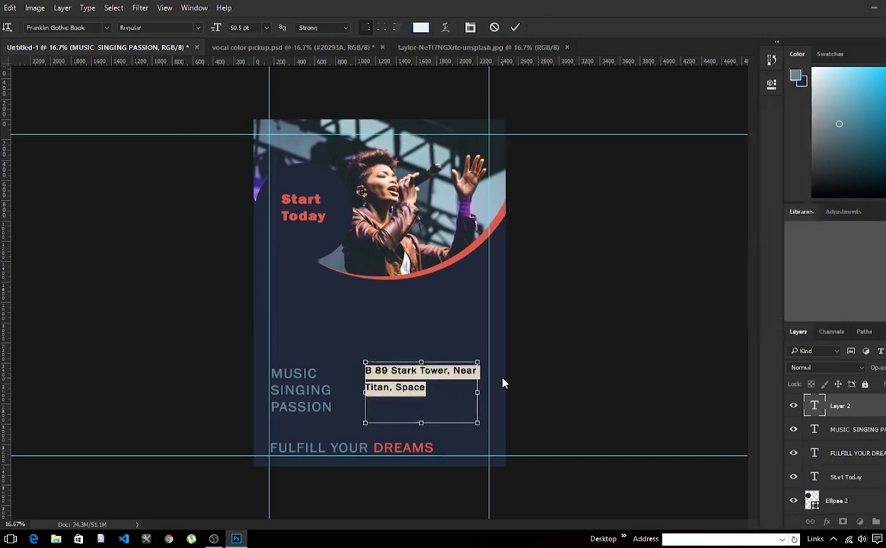
{"action": "left_click", "coordinate": [514, 28]}
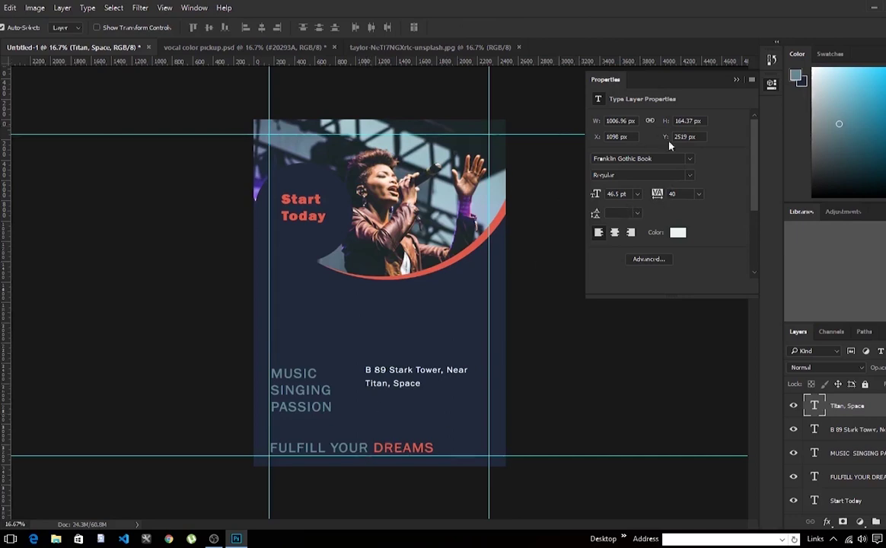
Step: Add the phone number below the address in red at 64.5 pt
{"action": "key", "text": "t"}
{"action": "left_click_drag", "start_coordinate": [366, 400], "coordinate": [468, 417]}
{"action": "type", "text": "222 222 666"}
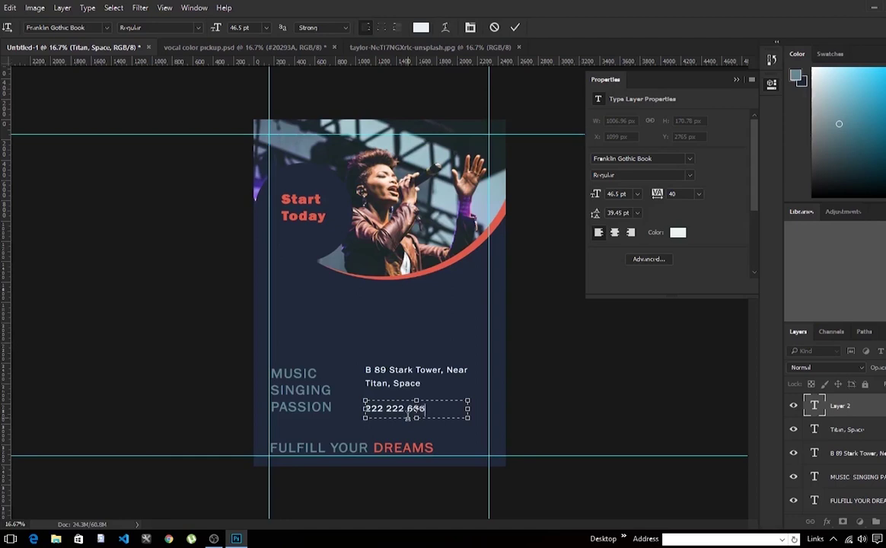
{"action": "key", "text": "ctrl+a"}
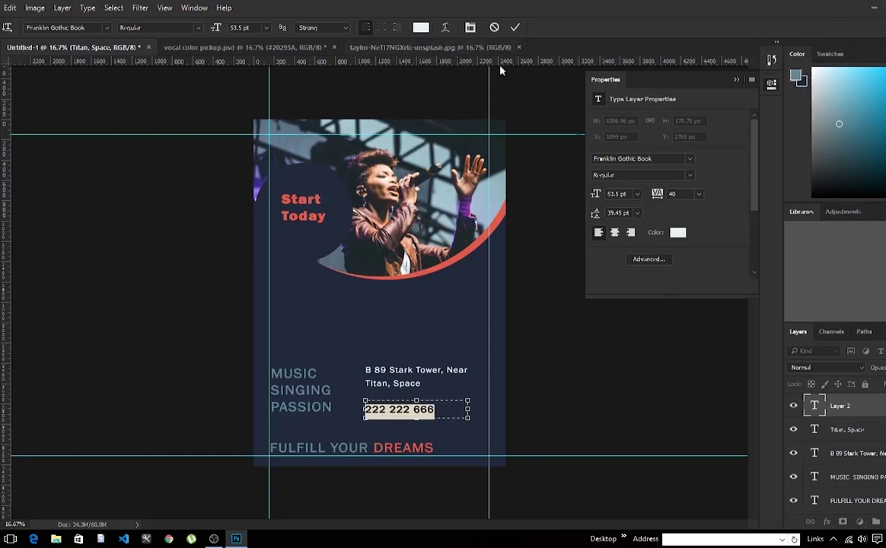
{"action": "left_click", "coordinate": [420, 27]}
{"action": "left_click", "coordinate": [435, 267]}
{"action": "key", "text": "Return"}
{"action": "left_click_drag", "start_coordinate": [365, 409], "coordinate": [427, 417]}
{"action": "key", "text": "ctrl+shift+period"}
{"action": "key", "text": "ctrl+shift+period"}
{"action": "key", "text": "ctrl+shift+period"}
{"action": "left_click", "coordinate": [514, 27]}
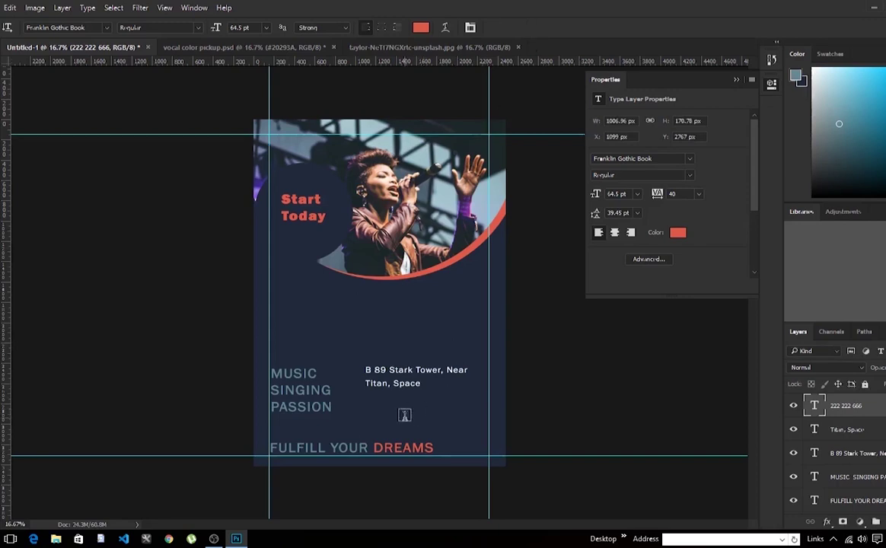
Step: Widen the phone number's text box so all digits show
{"action": "left_click", "coordinate": [412, 426]}
{"action": "key", "text": "Escape"}
{"action": "double_click", "coordinate": [814, 406]}
{"action": "left_click_drag", "start_coordinate": [475, 421], "coordinate": [490, 450]}
{"action": "left_click", "coordinate": [514, 27]}
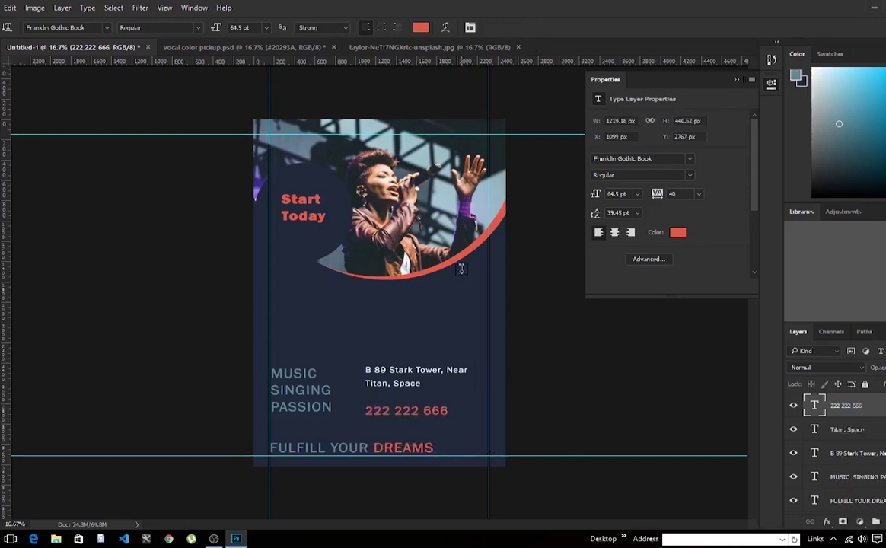
Step: Align the phone number, address and MUSIC SINGING PASSION blocks with each other
{"action": "key", "text": "v"}
{"action": "left_click_drag", "start_coordinate": [406, 420], "coordinate": [406, 417]}
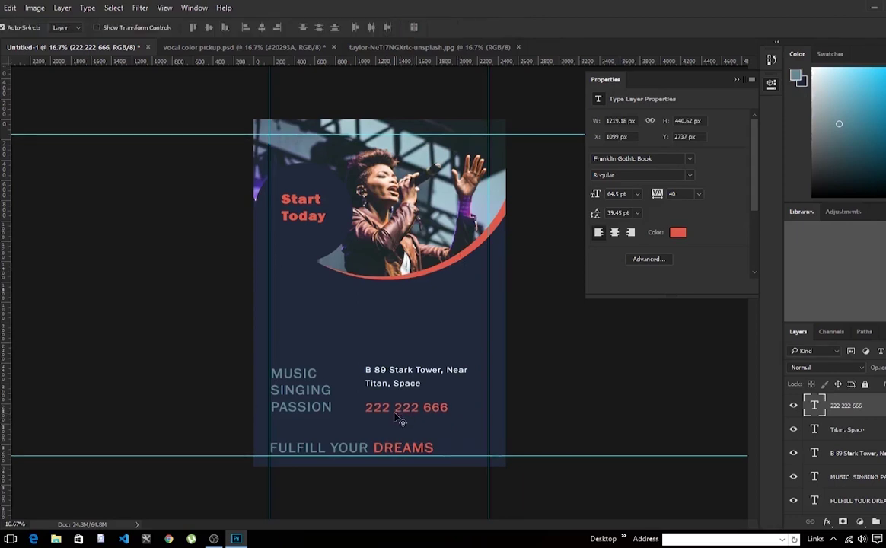
{"action": "left_click", "coordinate": [297, 378]}
{"action": "left_click_drag", "start_coordinate": [297, 377], "coordinate": [297, 390]}
{"action": "left_click_drag", "start_coordinate": [395, 401], "coordinate": [395, 413]}
{"action": "left_click", "coordinate": [861, 427]}
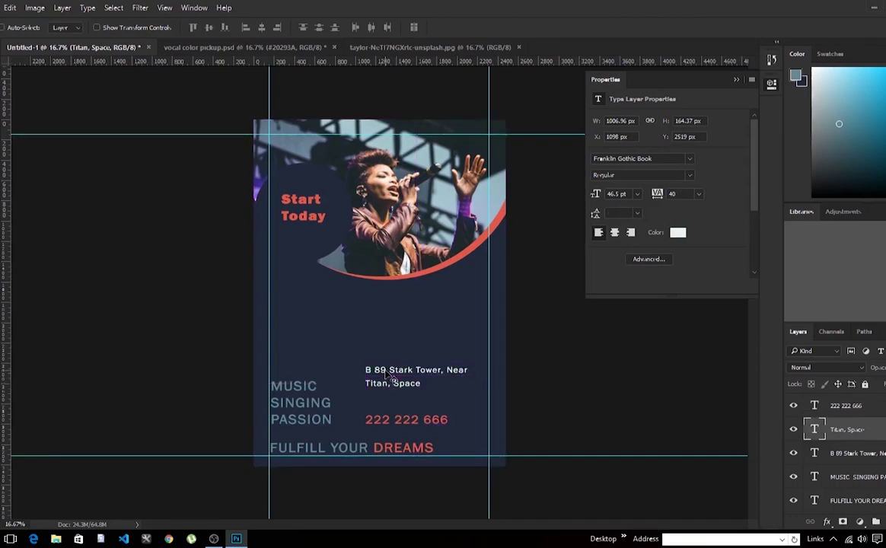
{"action": "left_click", "coordinate": [868, 415]}
{"action": "left_click", "coordinate": [865, 434]}
{"action": "key", "text": "shift+Down"}
{"action": "key", "text": "shift+Down"}
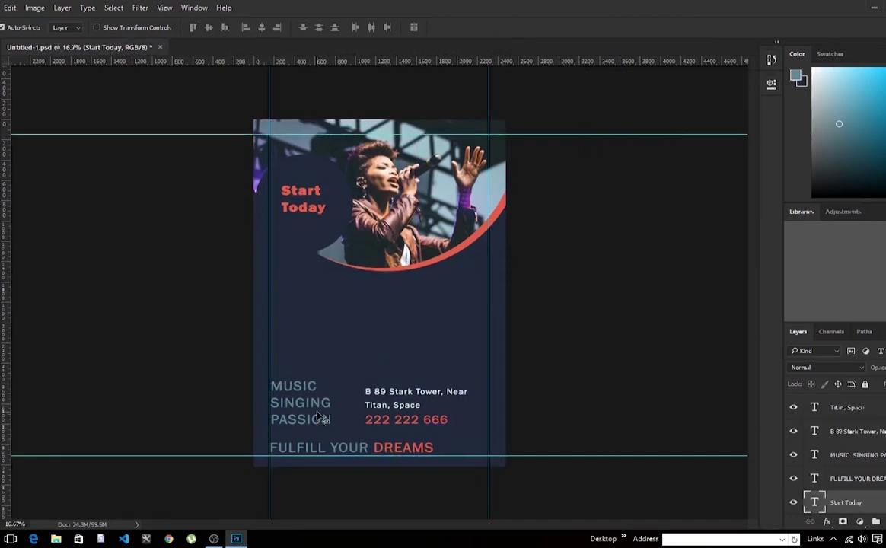
{"action": "double_click", "coordinate": [357, 449]}
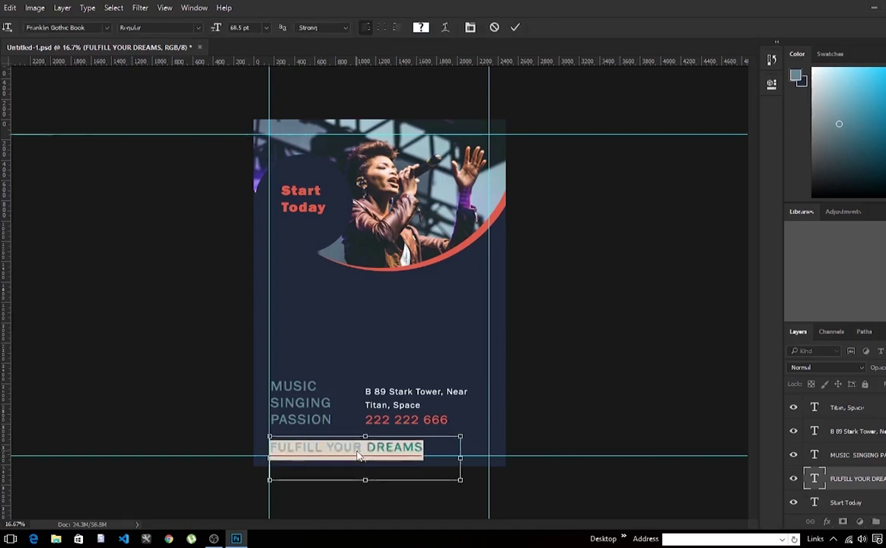
Step: Shrink FULFILL YOUR DREAMS to 57.5 pt and tighten MUSIC SINGING PASSION leading to 32.45 pt
{"action": "key", "text": "ctrl+shift+comma"}
{"action": "key", "text": "ctrl+shift+comma"}
{"action": "key", "text": "ctrl+shift+comma"}
{"action": "key", "text": "ctrl+Return"}
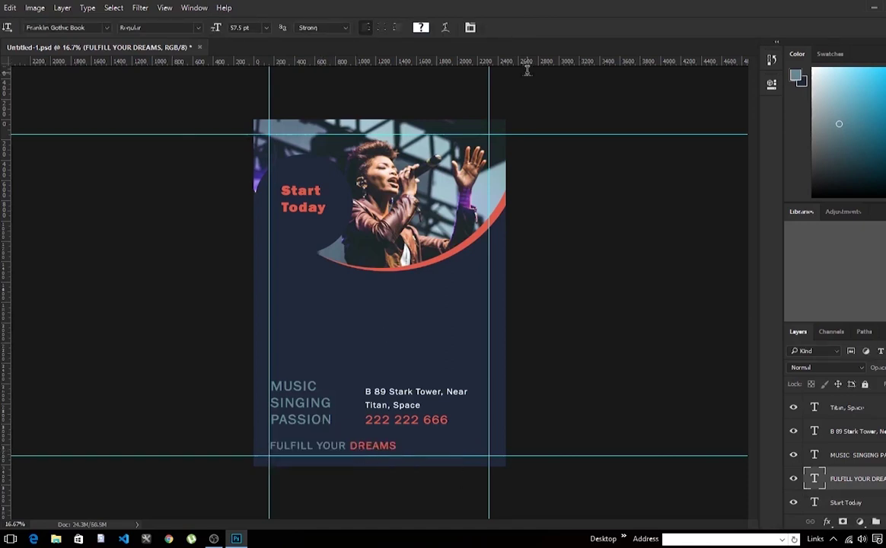
{"action": "double_click", "coordinate": [300, 420]}
{"action": "left_click", "coordinate": [772, 83]}
{"action": "left_click_drag", "start_coordinate": [603, 213], "coordinate": [592, 214]}
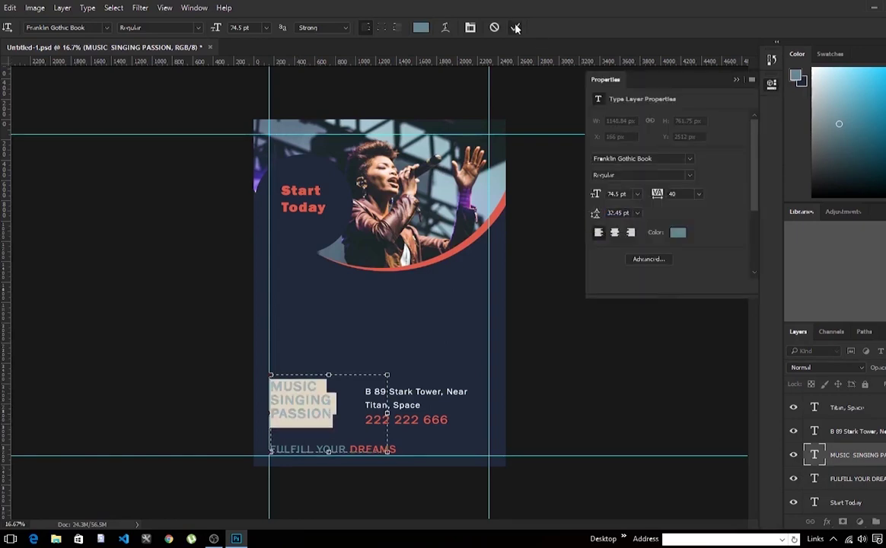
Step: Try Britannic Bold, then set MUSIC SINGING PASSION in Century Gothic Bold
{"action": "left_click", "coordinate": [97, 25]}
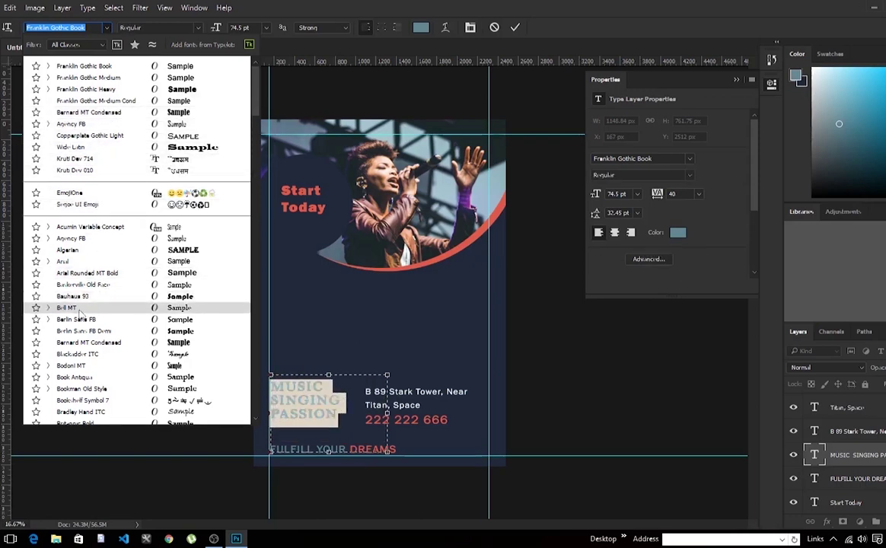
{"action": "scroll", "coordinate": [77, 358], "scroll_direction": "down", "scroll_amount": 2}
{"action": "scroll", "coordinate": [76, 369], "scroll_direction": "down", "scroll_amount": 2}
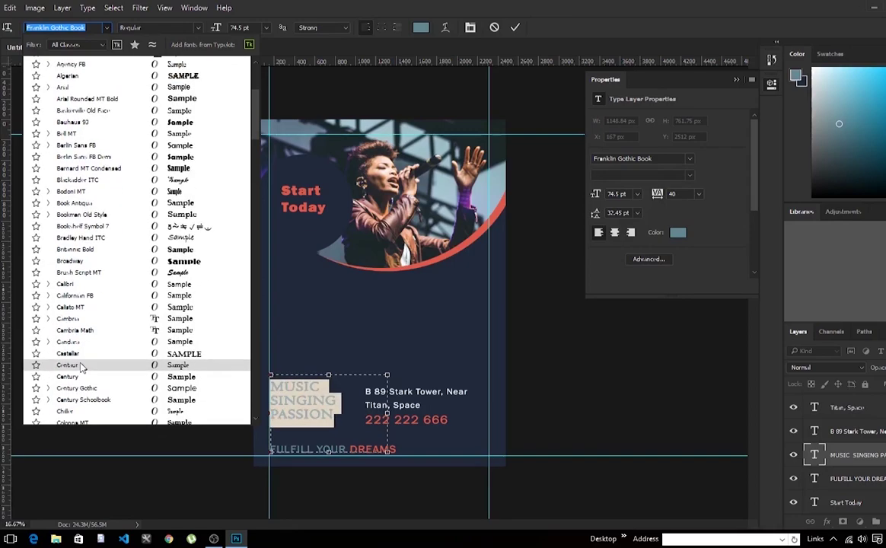
{"action": "left_click", "coordinate": [53, 377]}
{"action": "scroll", "coordinate": [150, 227], "scroll_direction": "down", "scroll_amount": 5}
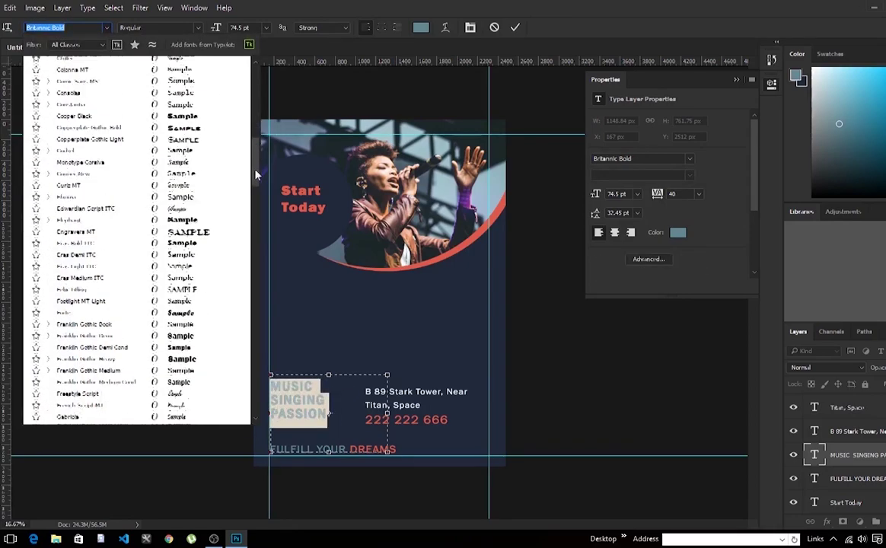
{"action": "scroll", "coordinate": [175, 243], "scroll_direction": "down", "scroll_amount": 5}
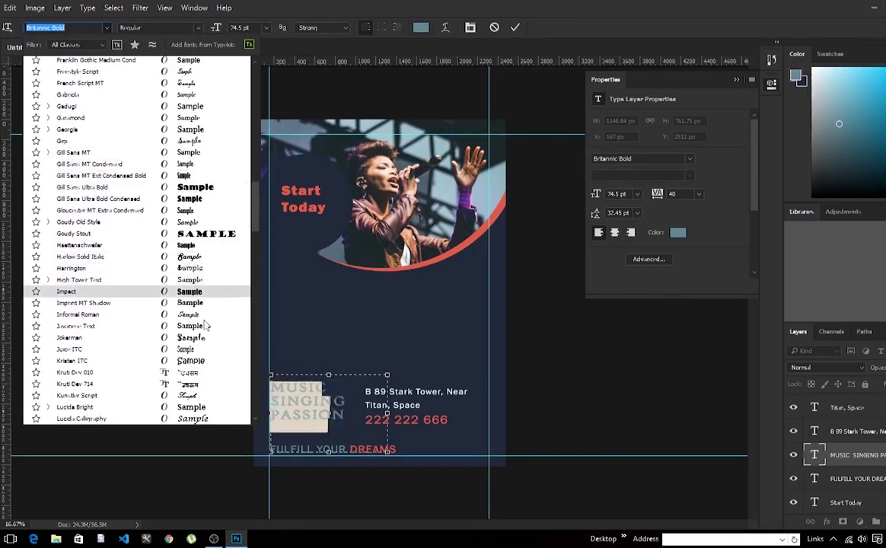
{"action": "scroll", "coordinate": [229, 320], "scroll_direction": "down", "scroll_amount": 5}
{"action": "scroll", "coordinate": [190, 304], "scroll_direction": "down", "scroll_amount": 5}
{"action": "scroll", "coordinate": [85, 289], "scroll_direction": "down", "scroll_amount": 5}
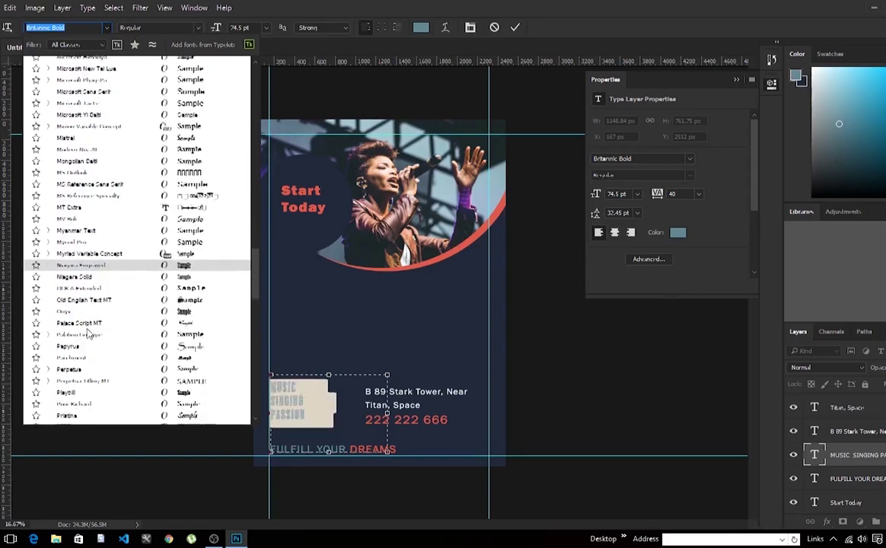
{"action": "scroll", "coordinate": [88, 304], "scroll_direction": "down", "scroll_amount": 5}
{"action": "scroll", "coordinate": [90, 320], "scroll_direction": "down", "scroll_amount": 5}
{"action": "scroll", "coordinate": [93, 339], "scroll_direction": "down", "scroll_amount": 5}
{"action": "scroll", "coordinate": [95, 348], "scroll_direction": "down", "scroll_amount": 5}
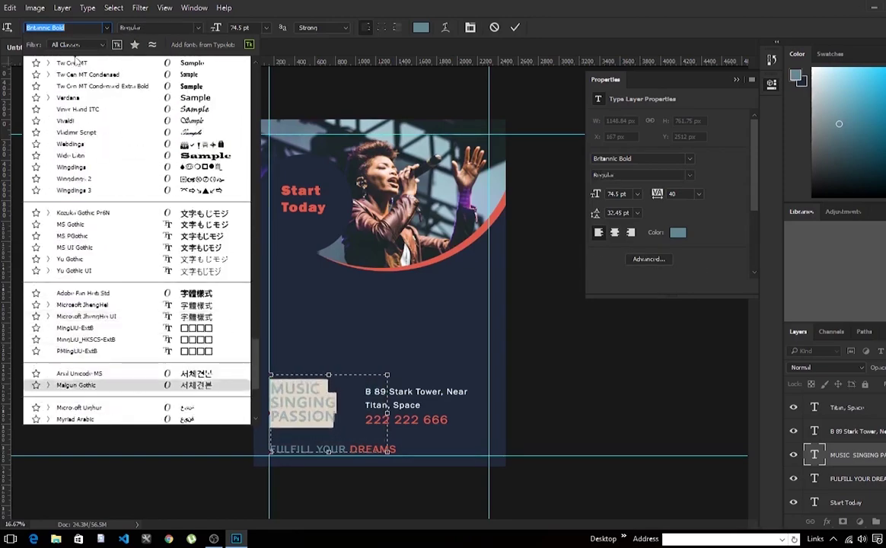
{"action": "left_click", "coordinate": [67, 28]}
{"action": "type", "text": "gothic"}
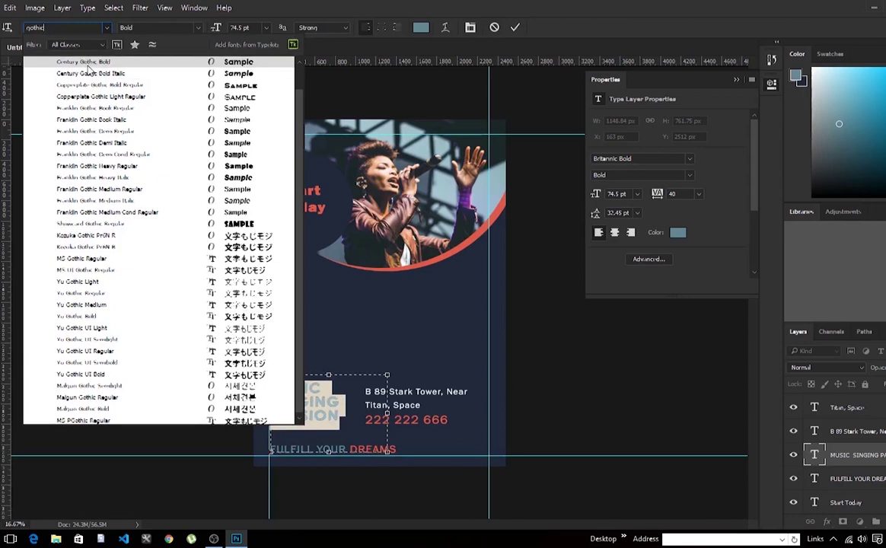
{"action": "left_click", "coordinate": [89, 61]}
{"action": "left_click_drag", "start_coordinate": [343, 416], "coordinate": [271, 377]}
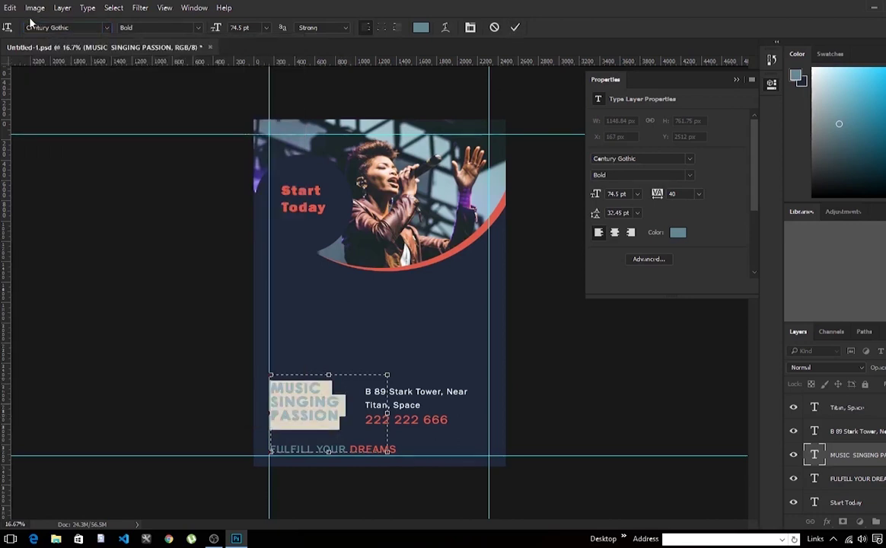
{"action": "key", "text": "ctrl+Return"}
Step: Nudge the Titan, Space line and phone number up toward the address line
{"action": "key", "text": "v"}
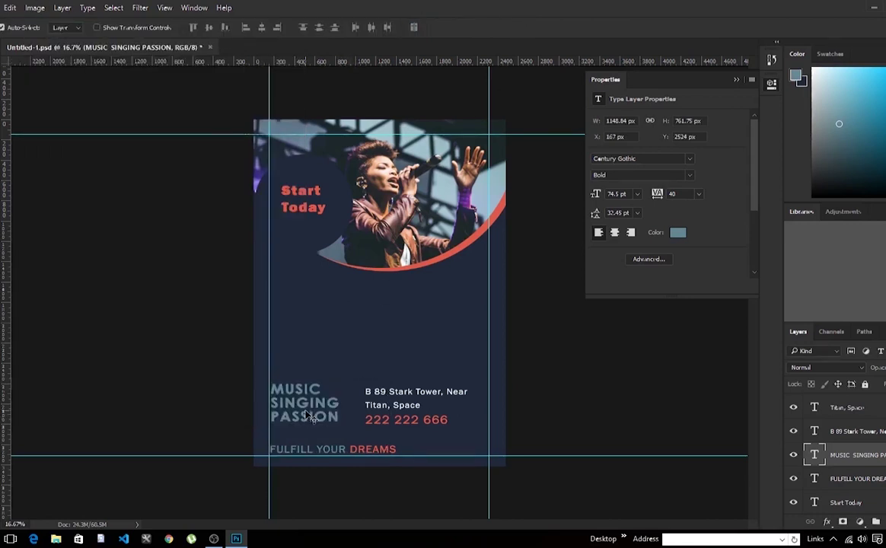
{"action": "left_click", "coordinate": [381, 391]}
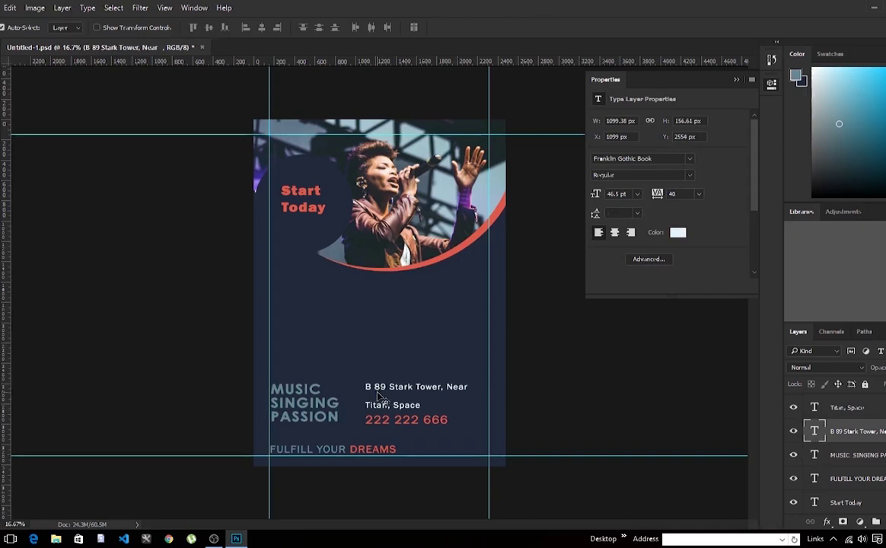
{"action": "left_click", "coordinate": [379, 409]}
{"action": "key", "text": "shift+Up"}
{"action": "key", "text": "shift+Up"}
{"action": "key", "text": "shift+Up"}
{"action": "left_click_drag", "start_coordinate": [381, 424], "coordinate": [380, 421]}
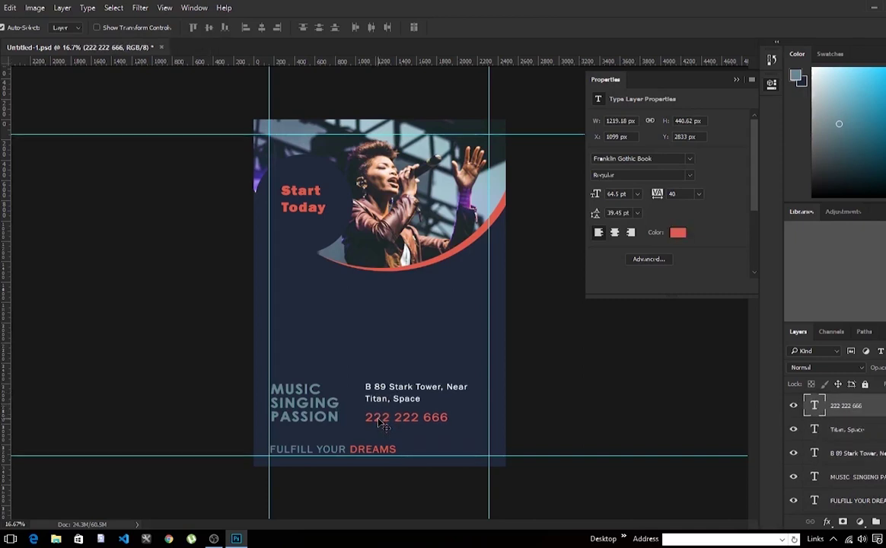
Step: Reduce the B 89 Stark Tower address text to 43.5 pt
{"action": "left_click", "coordinate": [400, 392]}
{"action": "double_click", "coordinate": [395, 396]}
{"action": "key", "text": "ctrl+shift+comma"}
{"action": "key", "text": "ctrl+Return"}
{"action": "left_click", "coordinate": [390, 398]}
{"action": "double_click", "coordinate": [390, 398]}
{"action": "key", "text": "ctrl+Return"}
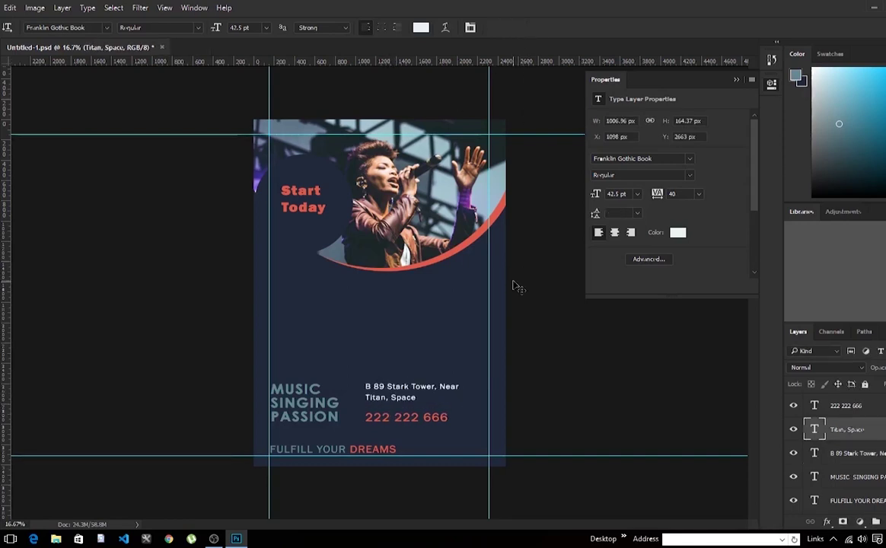
{"action": "key", "text": "v"}
{"action": "left_click", "coordinate": [388, 420]}
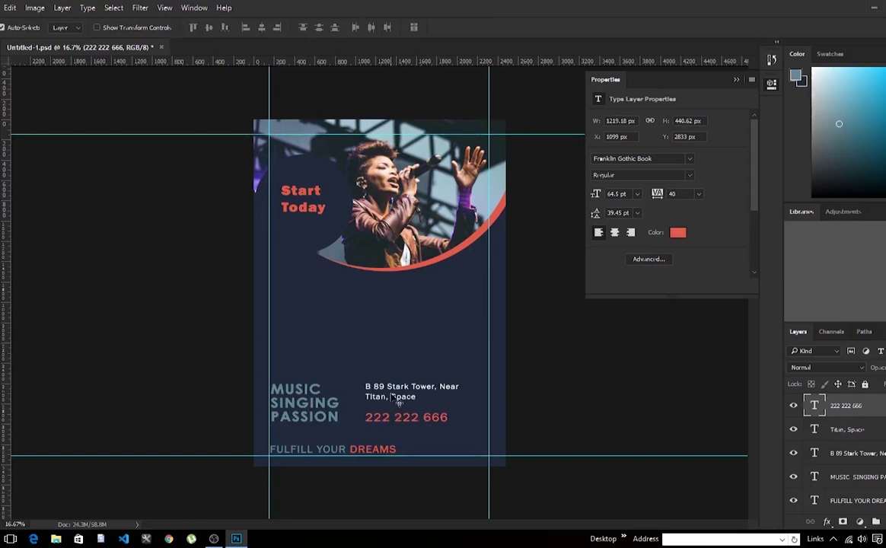
Step: Colour FULFILL YOUR red and DREAMS off-white, and draw a new text box below the photo
{"action": "double_click", "coordinate": [300, 410]}
{"action": "left_click", "coordinate": [516, 27]}
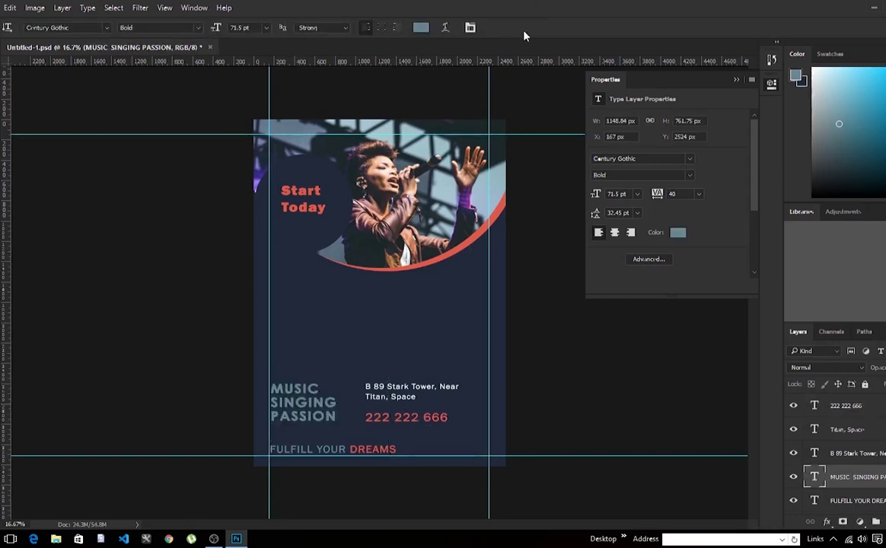
{"action": "left_click_drag", "start_coordinate": [345, 452], "coordinate": [270, 450]}
{"action": "left_click", "coordinate": [677, 232]}
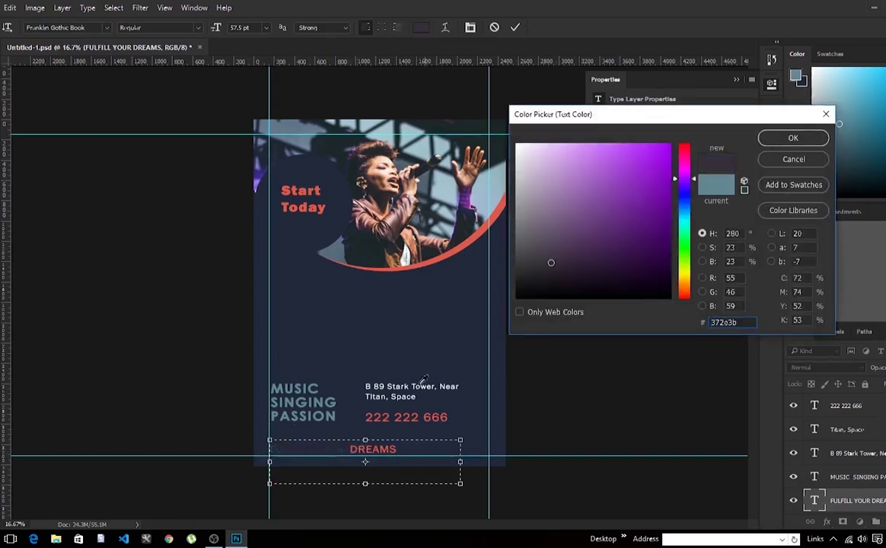
{"action": "key", "text": "Escape"}
{"action": "double_click", "coordinate": [373, 449]}
{"action": "left_click", "coordinate": [678, 233]}
{"action": "left_click", "coordinate": [520, 150]}
{"action": "left_click", "coordinate": [793, 138]}
{"action": "left_click", "coordinate": [515, 27]}
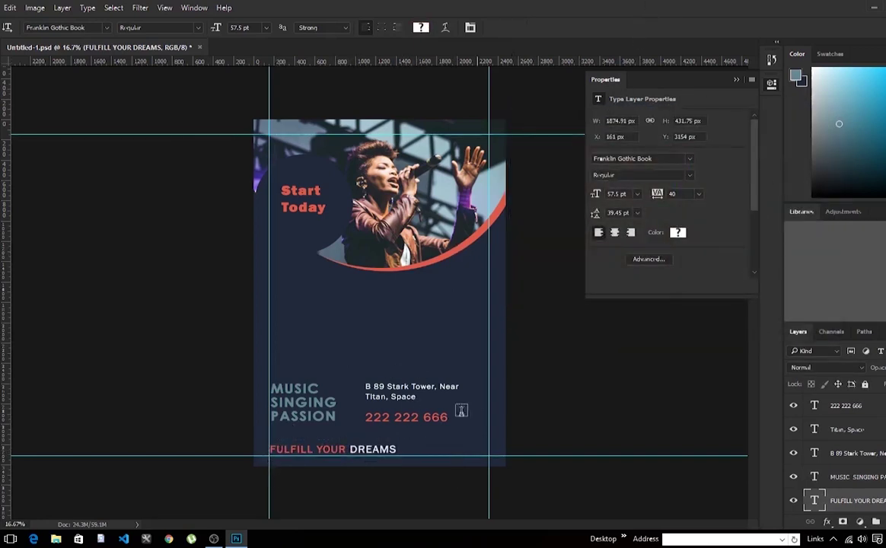
{"action": "left_click_drag", "start_coordinate": [328, 293], "coordinate": [447, 338]}
{"action": "type", "text": "VOCAL MUSIC CLASS"}
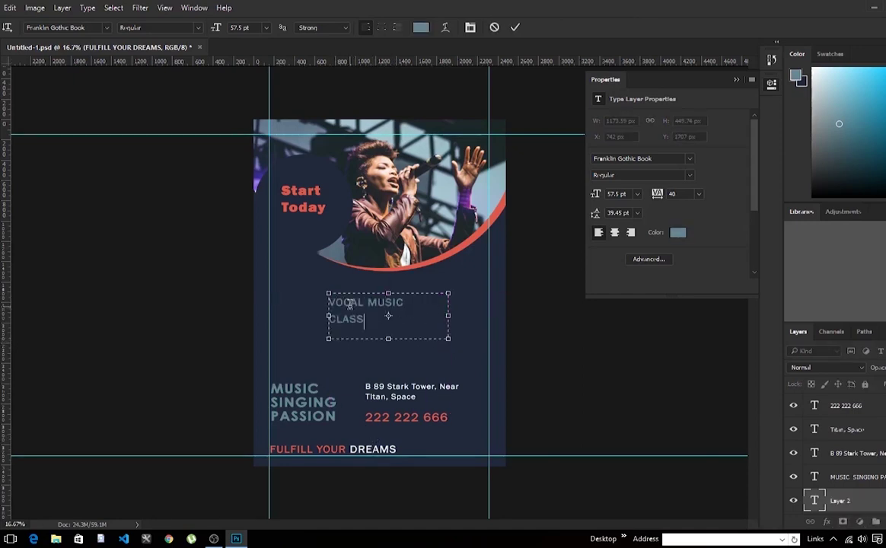
Step: Finish the VOCAL MUSIC CLASSES text with 23.45 pt line spacing
{"action": "type", "text": "ES"}
{"action": "key", "text": "ctrl+a"}
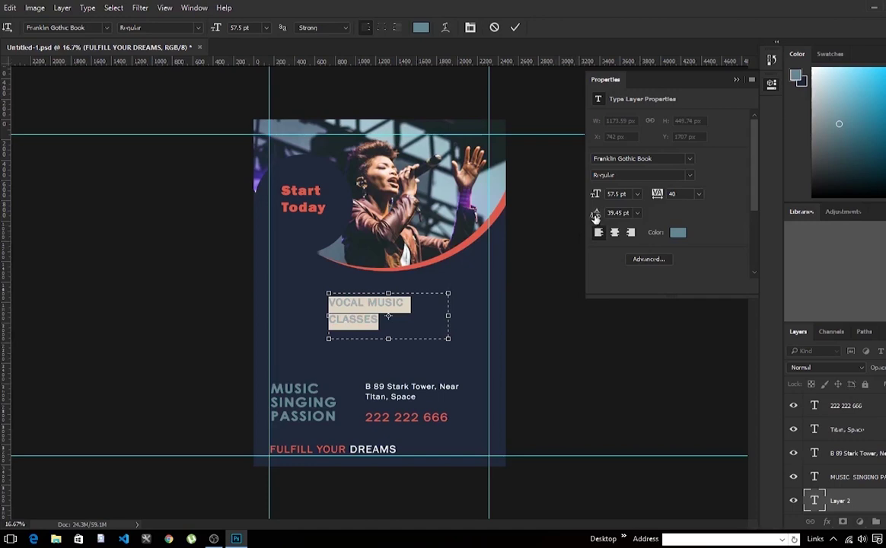
{"action": "key", "text": "Return"}
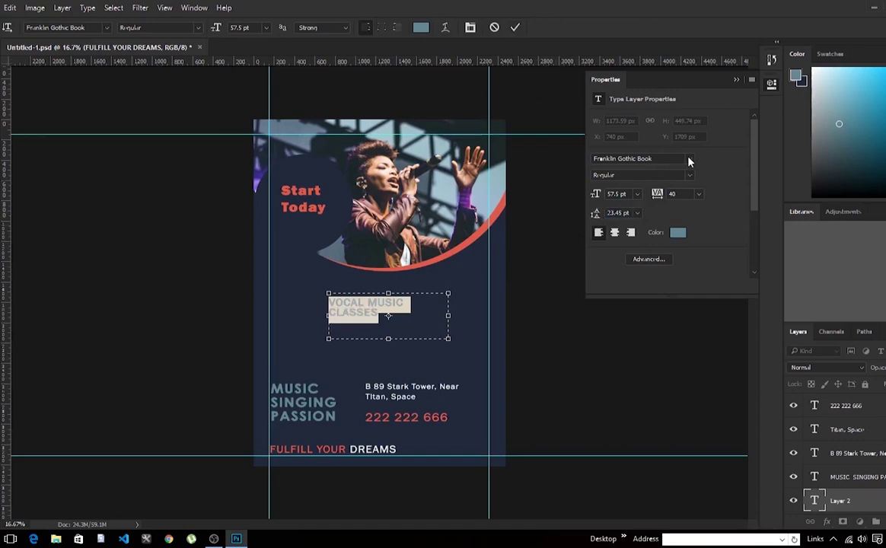
{"action": "key", "text": "ctrl+Return"}
Step: Colour the words VOCAL MUSIC red
{"action": "triple_click", "coordinate": [407, 302]}
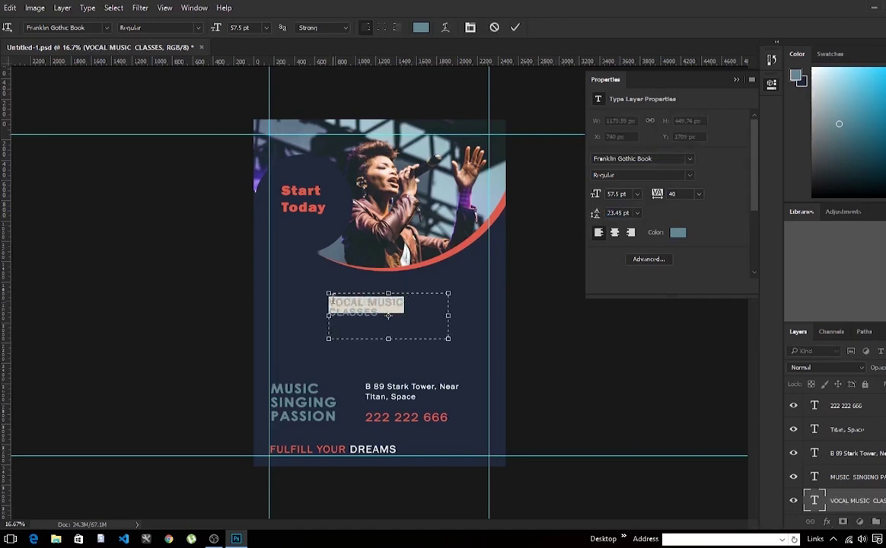
{"action": "left_click", "coordinate": [420, 28]}
{"action": "left_click", "coordinate": [303, 198]}
{"action": "left_click", "coordinate": [788, 136]}
{"action": "double_click", "coordinate": [365, 305]}
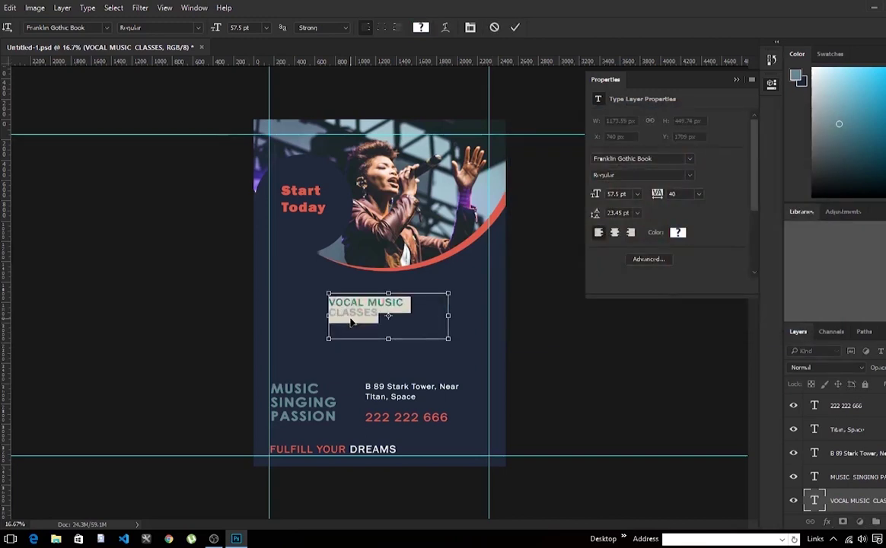
{"action": "key", "text": "ctrl+Return"}
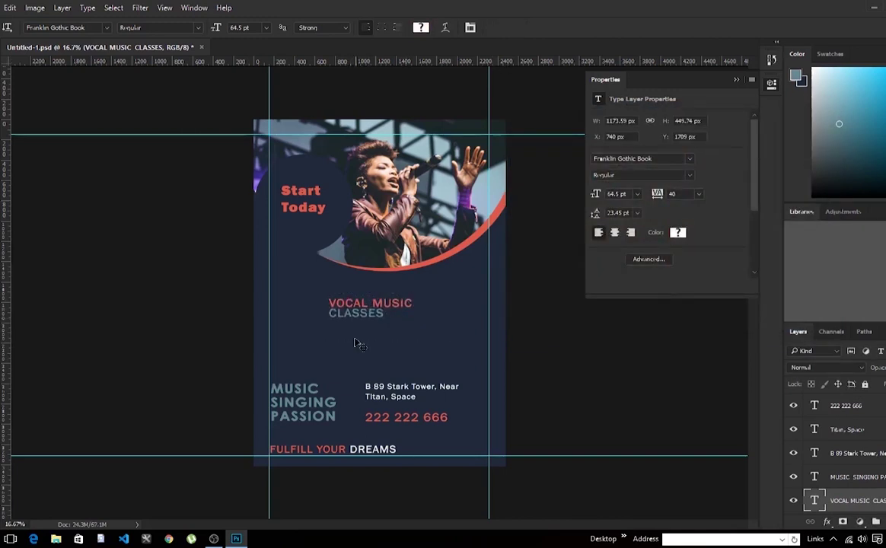
Step: Left-align the VOCAL MUSIC CLASSES heading and enlarge it to 66.5 pt
{"action": "scroll", "coordinate": [837, 457], "scroll_direction": "down", "scroll_amount": 3}
{"action": "left_click", "coordinate": [857, 507]}
{"action": "scroll", "coordinate": [871, 502], "scroll_direction": "up", "scroll_amount": 3}
{"action": "left_click", "coordinate": [382, 28]}
{"action": "left_click", "coordinate": [368, 321]}
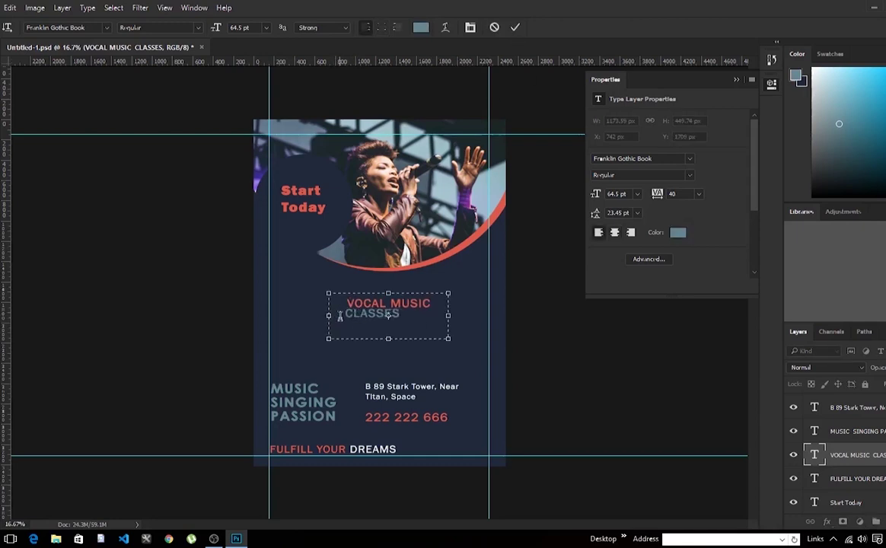
{"action": "key", "text": "Up"}
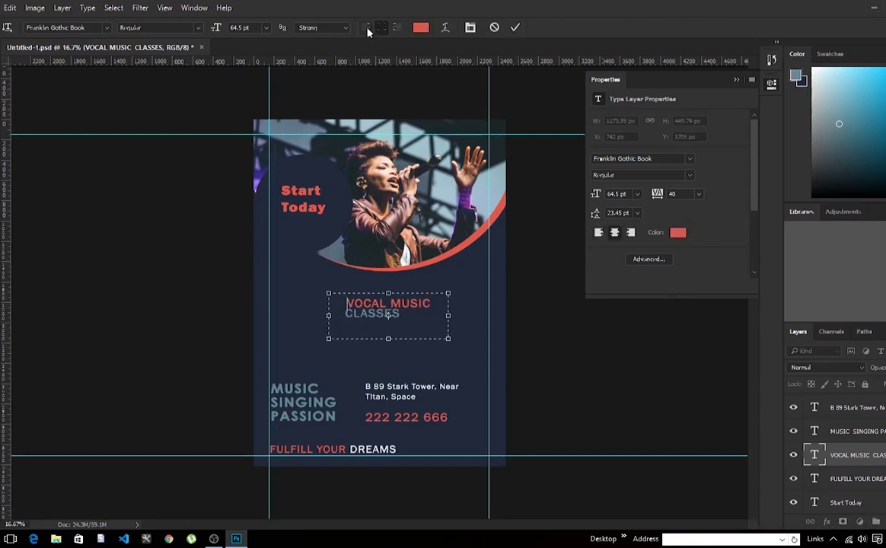
{"action": "left_click", "coordinate": [367, 28]}
{"action": "key", "text": "ctrl+a"}
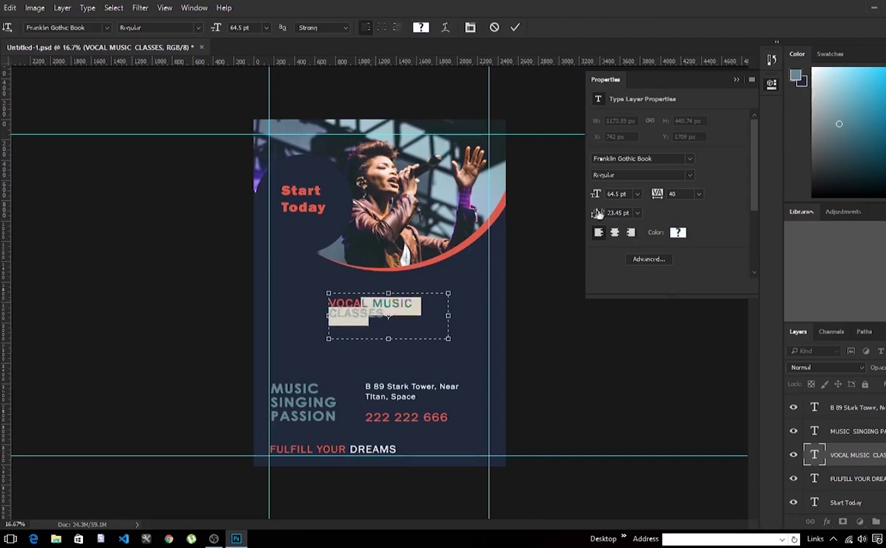
{"action": "left_click_drag", "start_coordinate": [596, 214], "coordinate": [544, 195]}
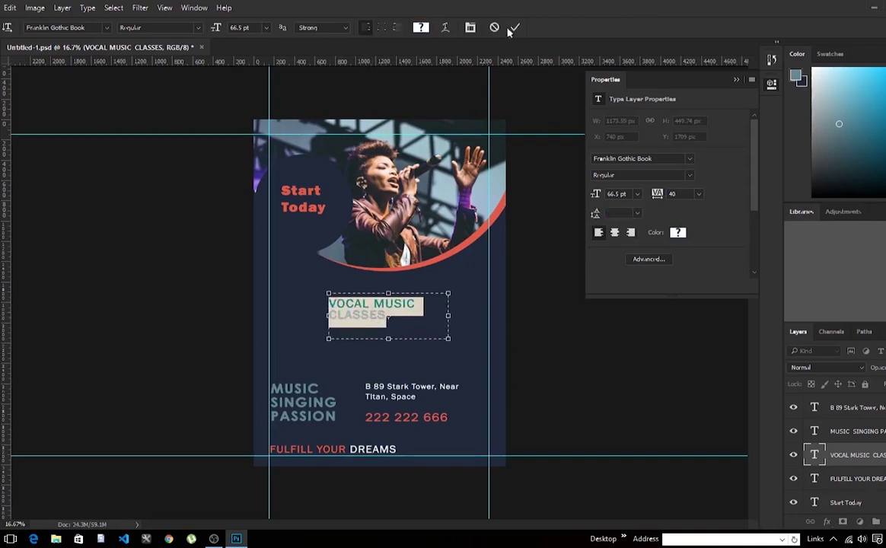
{"action": "left_click", "coordinate": [514, 27]}
Step: Shift the heading down-right and draw a small rectangle bar above it
{"action": "left_click_drag", "start_coordinate": [376, 315], "coordinate": [373, 312]}
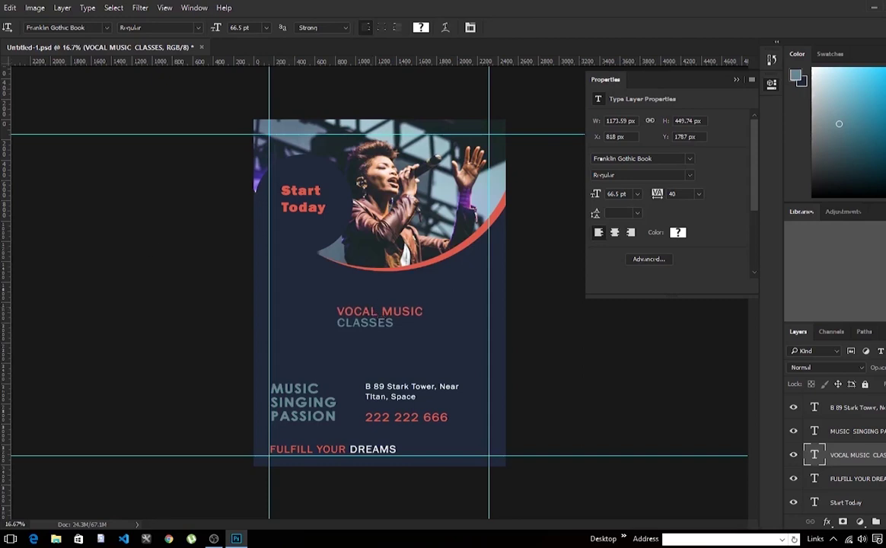
{"action": "key", "text": "u"}
{"action": "left_click_drag", "start_coordinate": [328, 293], "coordinate": [347, 296]}
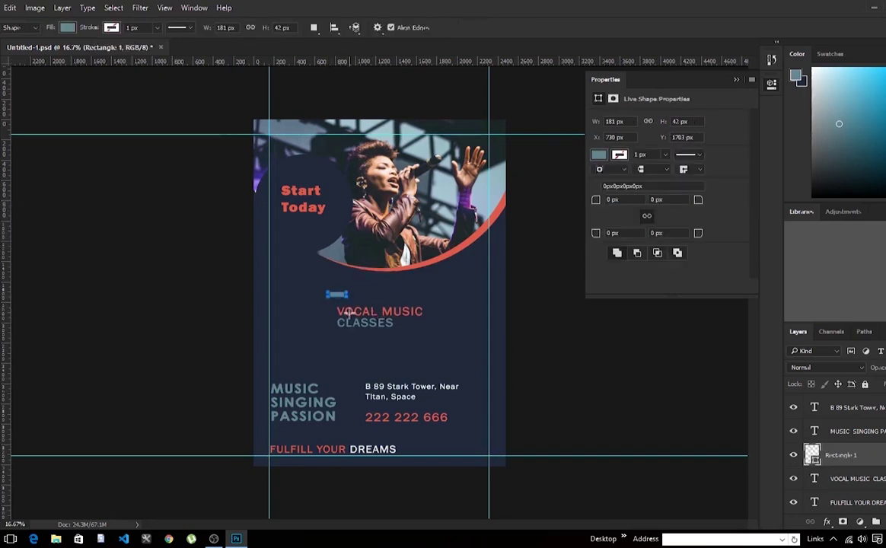
Step: Set the small rectangle bar's fill to red
{"action": "left_click", "coordinate": [598, 155]}
{"action": "left_click", "coordinate": [480, 178]}
{"action": "key", "text": "Escape"}
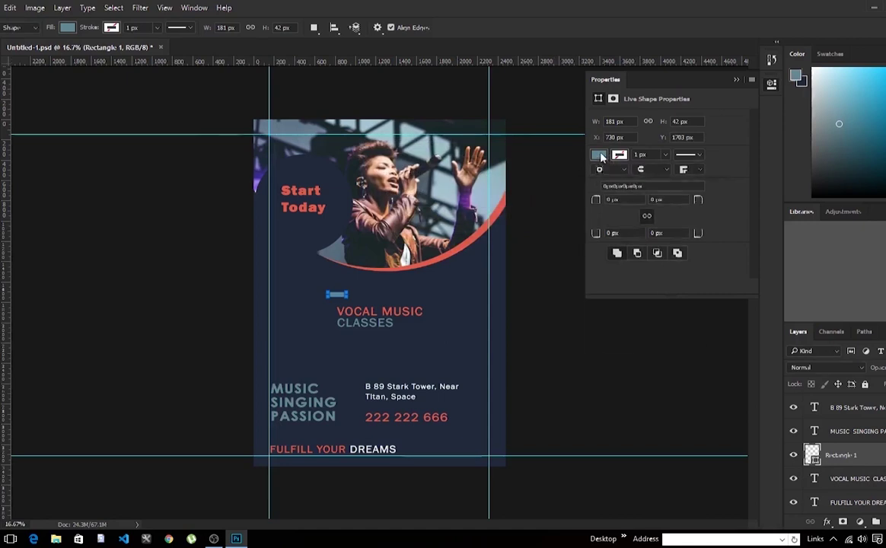
{"action": "left_click", "coordinate": [599, 155]}
{"action": "left_click", "coordinate": [661, 199]}
{"action": "key", "text": "Escape"}
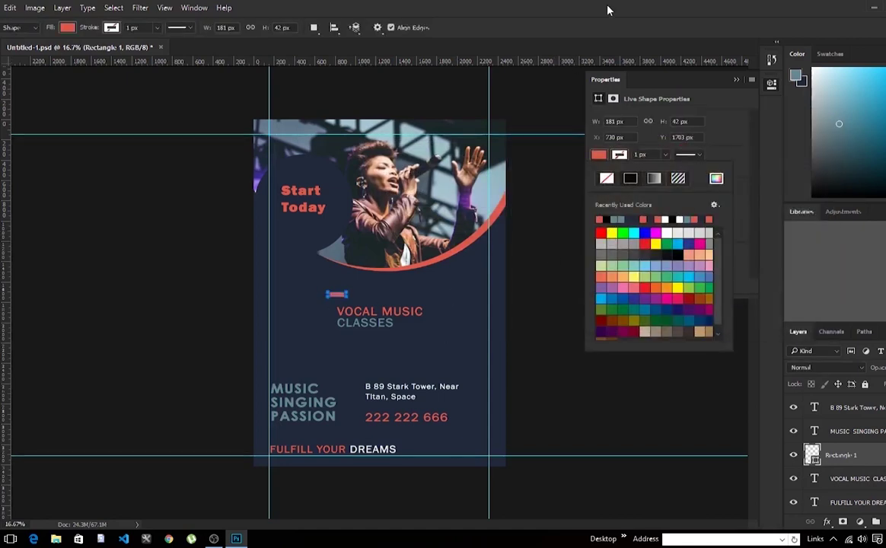
{"action": "key", "text": "Escape"}
Step: Duplicate the red bar and rotate the copy 90°
{"action": "key", "text": "v"}
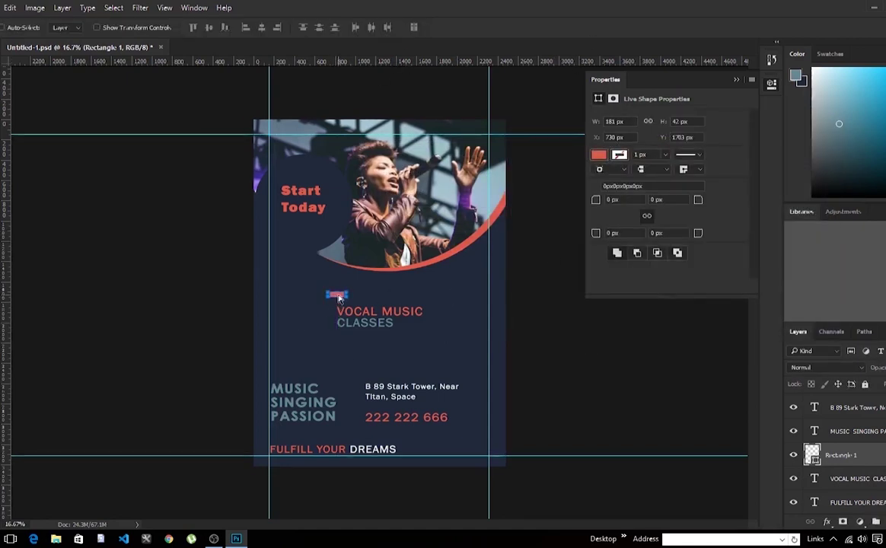
{"action": "left_click_drag", "start_coordinate": [339, 297], "coordinate": [322, 306]}
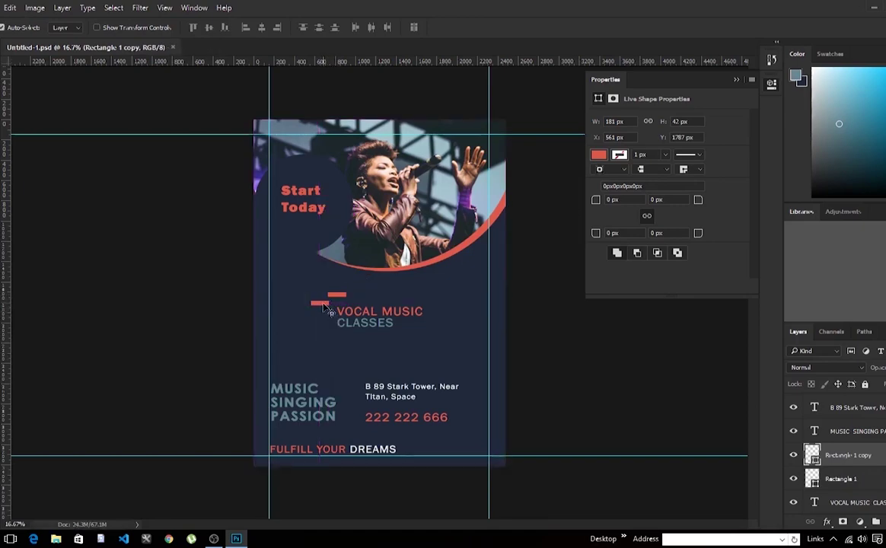
{"action": "key", "text": "ctrl+t"}
{"action": "type", "text": "90"}
{"action": "key", "text": "Return"}
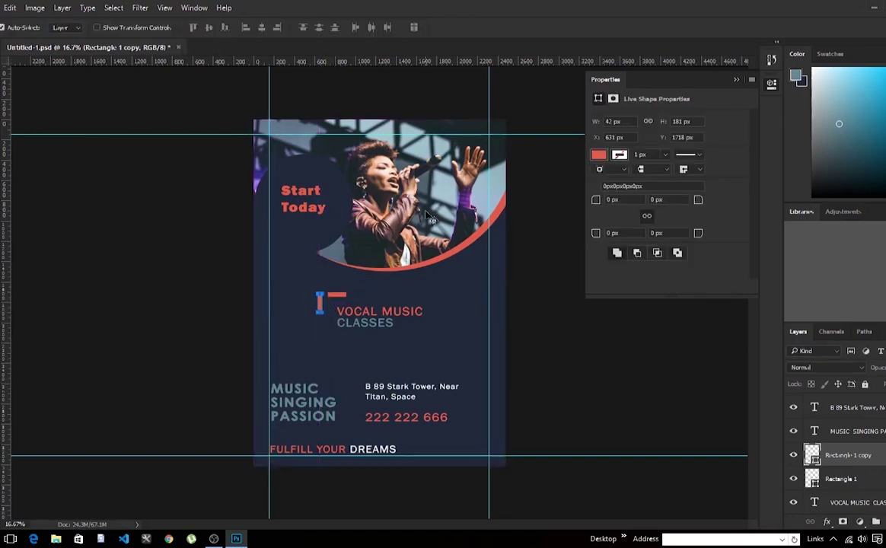
Step: Align the vertical bar under the horizontal one, merge them into a corner, and scale it down
{"action": "scroll", "coordinate": [134, 339], "scroll_direction": "up", "scroll_amount": 3}
{"action": "key", "text": "shift+Right"}
{"action": "key", "text": "shift+Right"}
{"action": "key", "text": "shift+Right"}
{"action": "key", "text": "shift+Right"}
{"action": "key", "text": "shift+Right"}
{"action": "key", "text": "shift+Right"}
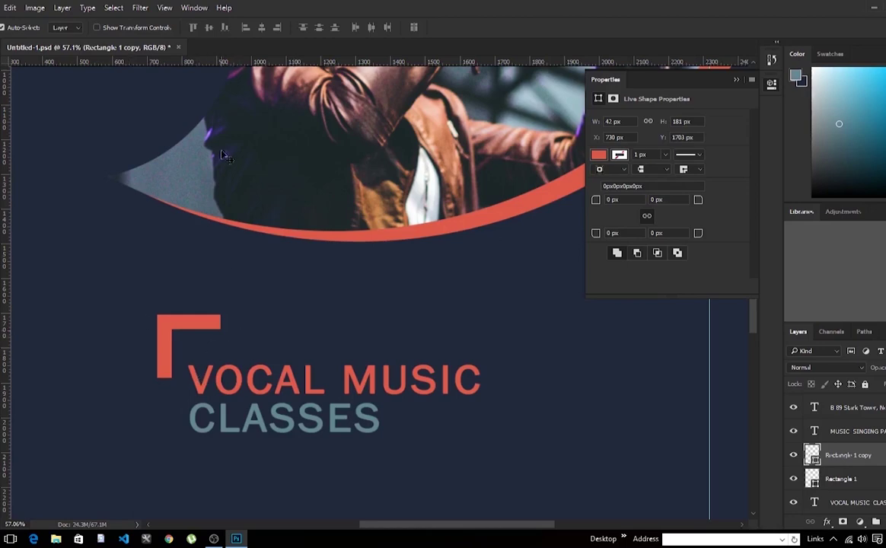
{"action": "scroll", "coordinate": [318, 161], "scroll_direction": "down", "scroll_amount": 5}
{"action": "left_click", "coordinate": [857, 477], "text": "shift"}
{"action": "key", "text": "ctrl+e"}
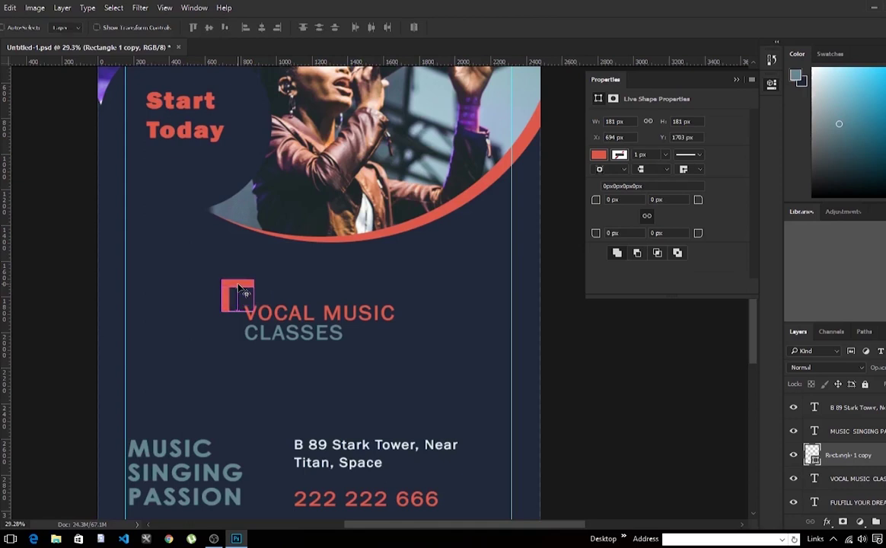
{"action": "key", "text": "ctrl+t"}
{"action": "left_click_drag", "start_coordinate": [261, 280], "coordinate": [249, 284]}
{"action": "key", "text": "Return"}
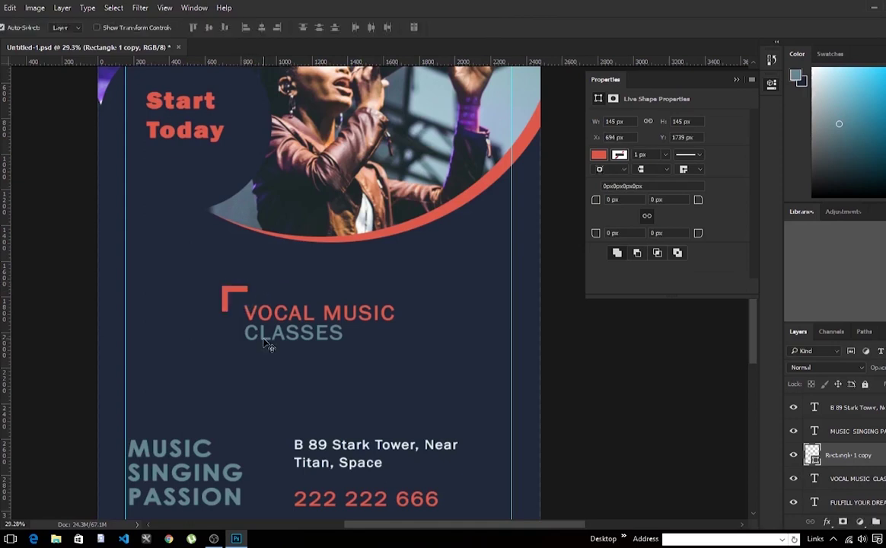
Step: Zoom out to the whole poster and briefly enter and leave the address text
{"action": "scroll", "coordinate": [322, 303], "scroll_direction": "down", "scroll_amount": 2}
{"action": "key", "text": "ctrl+minus"}
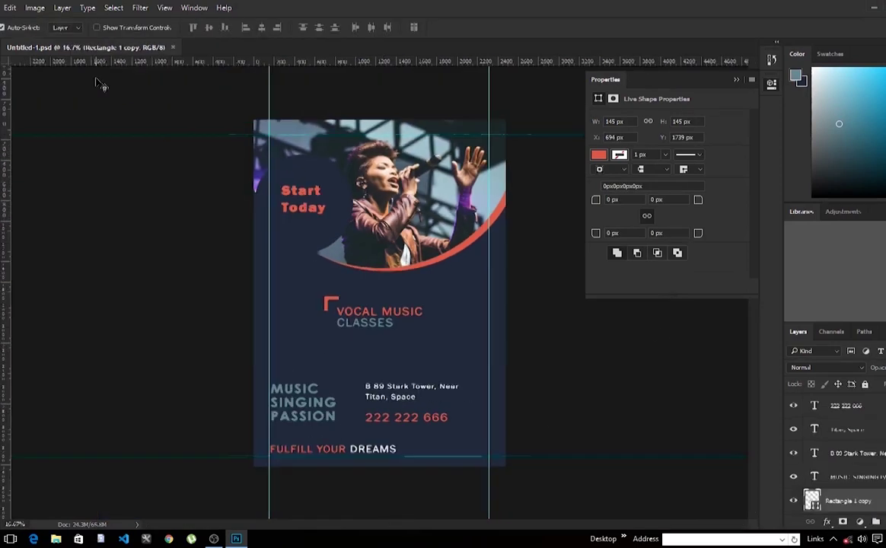
{"action": "left_click", "coordinate": [417, 403]}
{"action": "key", "text": "t"}
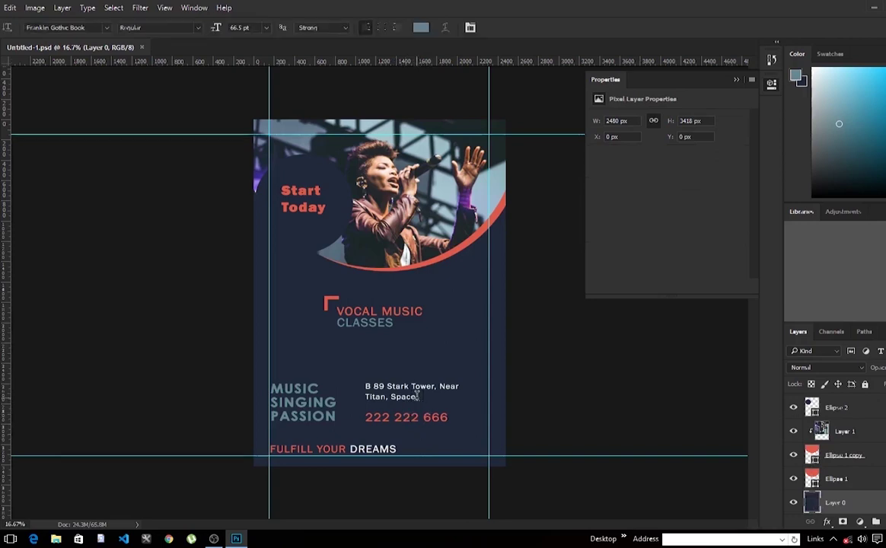
{"action": "left_click", "coordinate": [426, 400]}
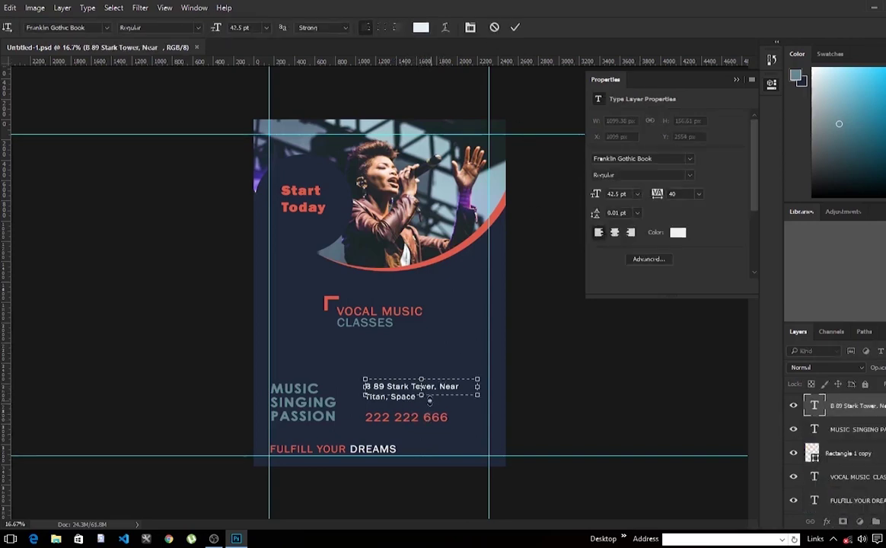
{"action": "left_click", "coordinate": [514, 27]}
Step: Scale the red corner shape down further to about 118 px
{"action": "key", "text": "v"}
{"action": "left_click", "coordinate": [328, 302]}
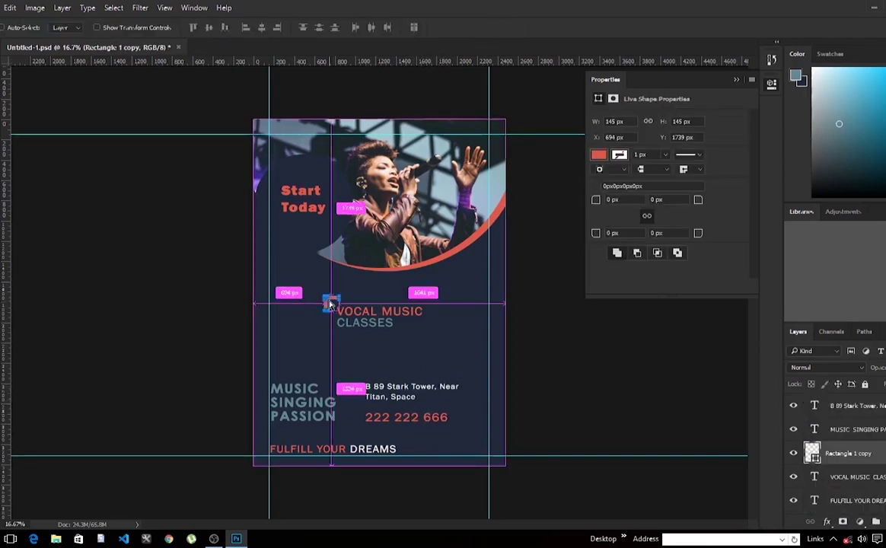
{"action": "key", "text": "ctrl+t"}
{"action": "scroll", "coordinate": [354, 292], "scroll_direction": "up", "scroll_amount": 5}
{"action": "left_click_drag", "start_coordinate": [316, 242], "coordinate": [308, 254]}
{"action": "key", "text": "Return"}
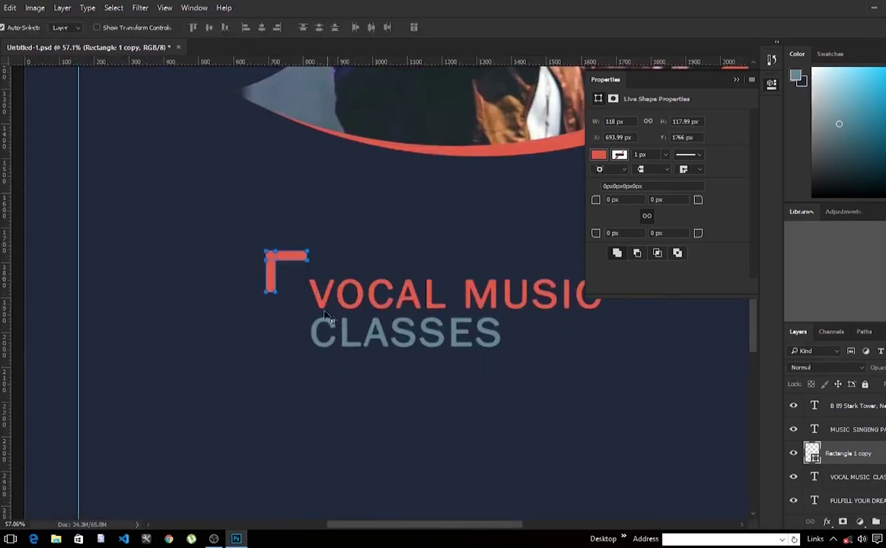
Step: Roughen the corner bracket's edges on its mask with a grunge brush
{"action": "key", "text": "b"}
{"action": "right_click", "coordinate": [337, 273]}
{"action": "scroll", "coordinate": [289, 368], "scroll_direction": "down", "scroll_amount": 3}
{"action": "scroll", "coordinate": [305, 370], "scroll_direction": "down", "scroll_amount": 3}
{"action": "scroll", "coordinate": [316, 370], "scroll_direction": "down", "scroll_amount": 3}
{"action": "scroll", "coordinate": [317, 373], "scroll_direction": "down", "scroll_amount": 3}
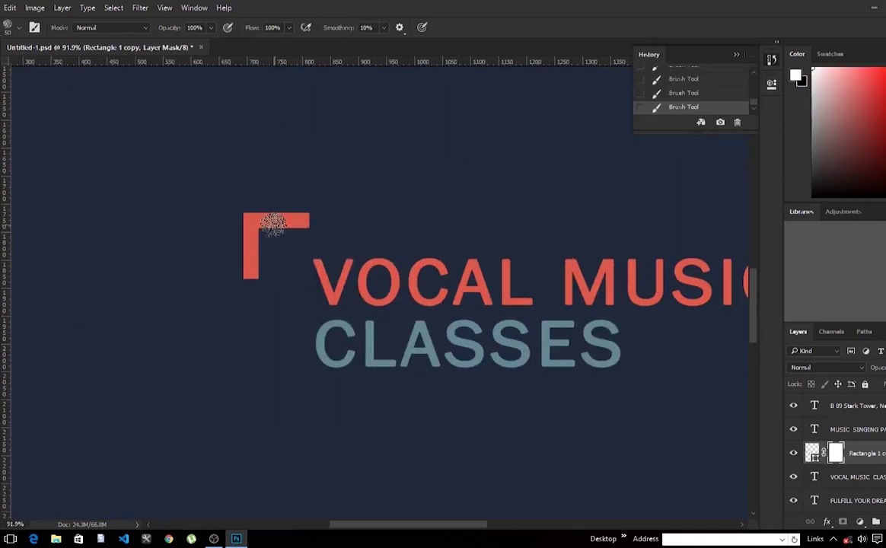
{"action": "mouse_move", "coordinate": [274, 224]}
{"action": "left_mouse_down"}
{"action": "mouse_move", "coordinate": [302, 231]}
{"action": "mouse_move", "coordinate": [272, 285]}
{"action": "mouse_move", "coordinate": [267, 242]}
{"action": "mouse_move", "coordinate": [236, 217]}
{"action": "left_mouse_up"}
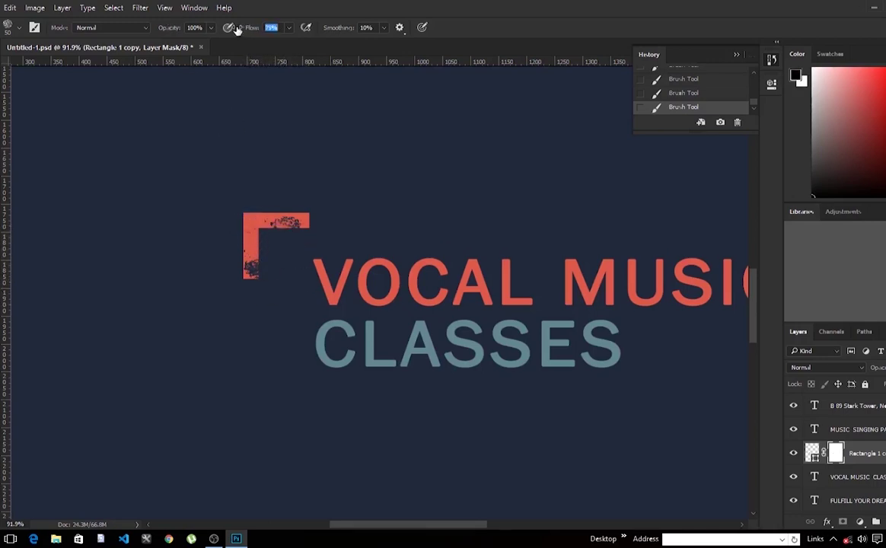
Step: Paint white to restore the top bar to solid red, then return to black
{"action": "key", "text": "x"}
{"action": "mouse_move", "coordinate": [251, 229]}
{"action": "left_mouse_down"}
{"action": "mouse_move", "coordinate": [336, 229]}
{"action": "mouse_move", "coordinate": [290, 273]}
{"action": "left_mouse_up"}
{"action": "key", "text": "x"}
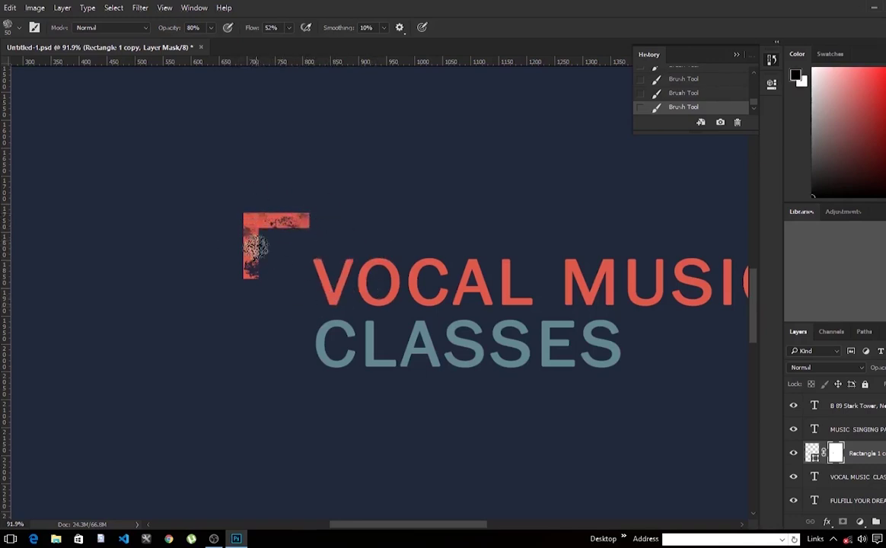
{"action": "scroll", "coordinate": [336, 349], "scroll_direction": "down", "scroll_amount": 2}
{"action": "scroll", "coordinate": [336, 348], "scroll_direction": "down", "scroll_amount": 2}
{"action": "scroll", "coordinate": [378, 382], "scroll_direction": "down", "scroll_amount": 1}
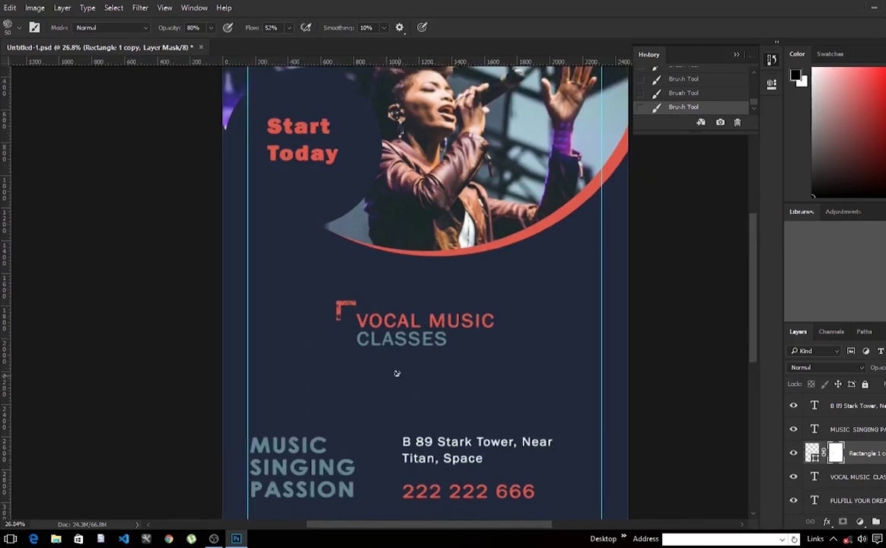
{"action": "scroll", "coordinate": [402, 382], "scroll_direction": "up", "scroll_amount": 2}
Step: Duplicate the grunge corner three times to the right and nudge the left corner
{"action": "key", "text": "v"}
{"action": "mouse_move", "coordinate": [313, 274]}
{"action": "left_mouse_down"}
{"action": "mouse_move", "coordinate": [409, 255]}
{"action": "mouse_move", "coordinate": [573, 255]}
{"action": "left_mouse_up"}
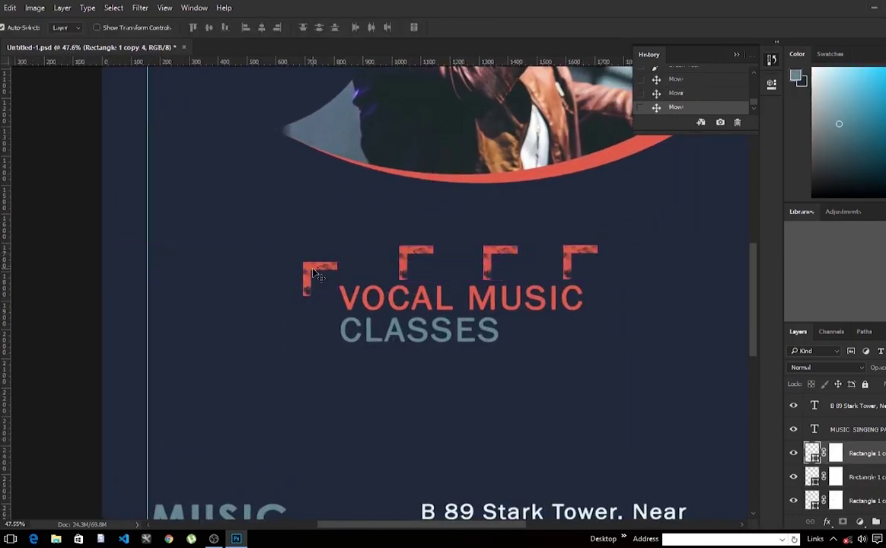
{"action": "left_click_drag", "start_coordinate": [312, 274], "coordinate": [321, 273]}
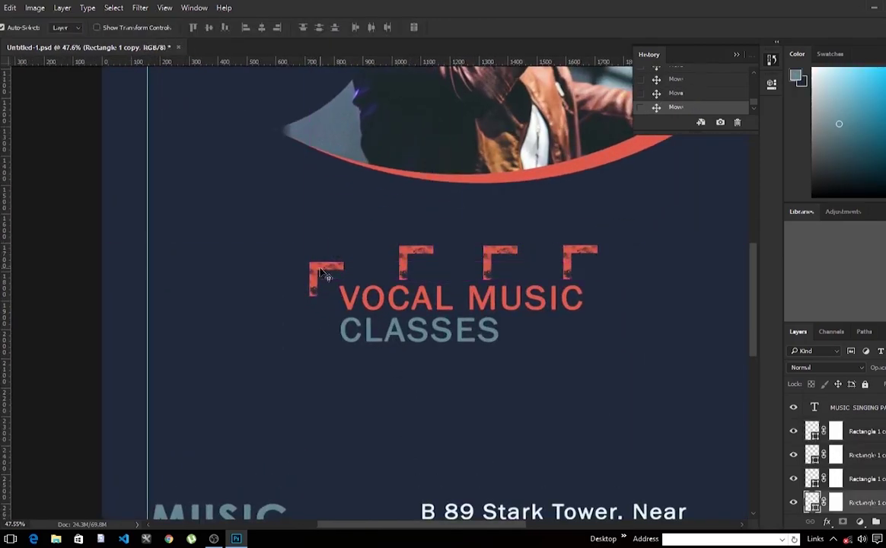
{"action": "right_click", "coordinate": [409, 257]}
{"action": "left_click", "coordinate": [114, 7]}
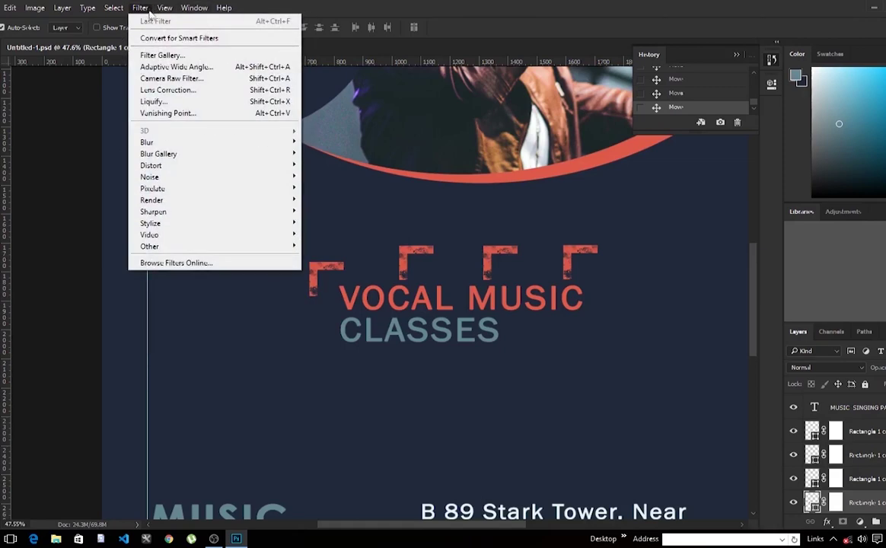
Step: Rotate the second corner 90° and move it to the heading's top-right
{"action": "left_click", "coordinate": [415, 255]}
{"action": "key", "text": "ctrl+t"}
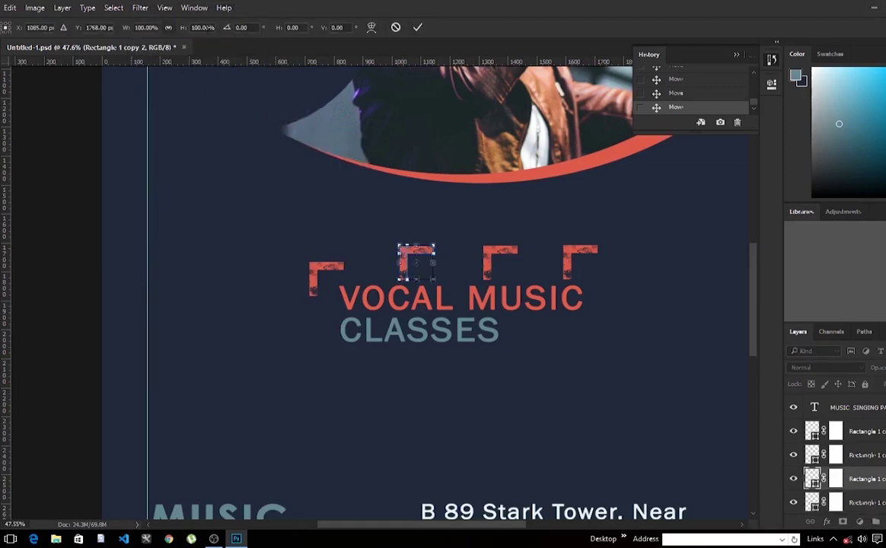
{"action": "left_click", "coordinate": [240, 28]}
{"action": "type", "text": "90"}
{"action": "left_click", "coordinate": [421, 28]}
{"action": "left_click_drag", "start_coordinate": [417, 263], "coordinate": [602, 280]}
Step: Duplicate that corner, rotate the copy 90°, and place it at the bottom-right
{"action": "key", "text": "ctrl+j"}
{"action": "key", "text": "ctrl+t"}
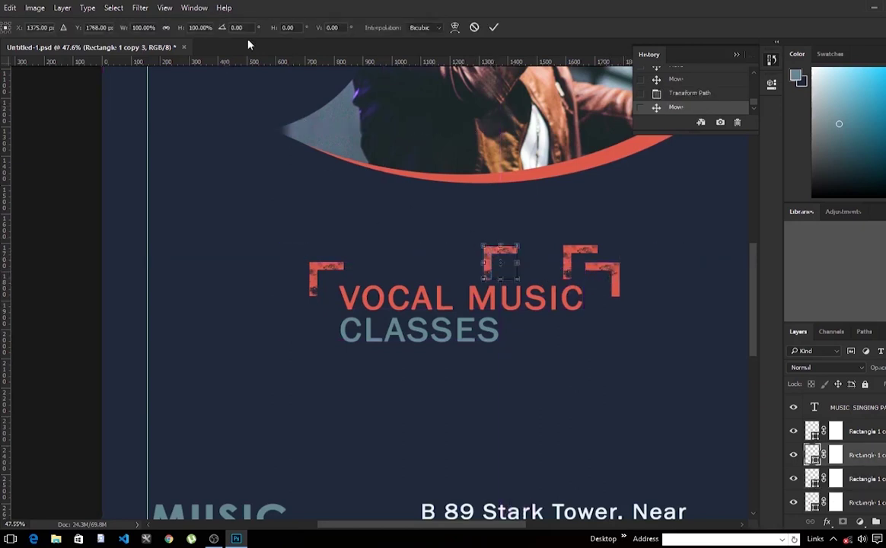
{"action": "type", "text": "90"}
{"action": "key", "text": "Return"}
{"action": "left_click_drag", "start_coordinate": [502, 262], "coordinate": [604, 350]}
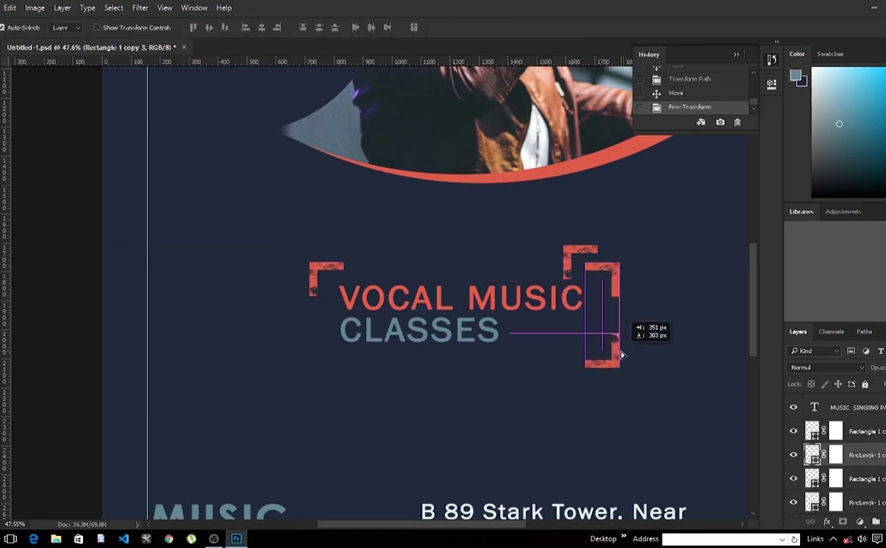
Step: Rotate a spare corner piece 180° and place it at the heading's bottom-left
{"action": "left_click_drag", "start_coordinate": [576, 256], "coordinate": [552, 263]}
{"action": "key", "text": "ctrl+t"}
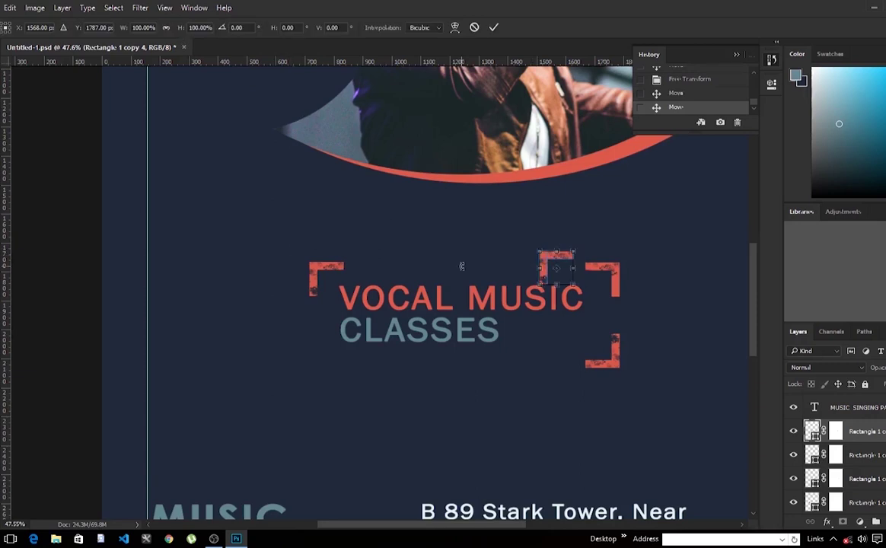
{"action": "left_click", "coordinate": [236, 27]}
{"action": "type", "text": "180"}
{"action": "key", "text": "Return"}
{"action": "left_click_drag", "start_coordinate": [544, 272], "coordinate": [314, 372]}
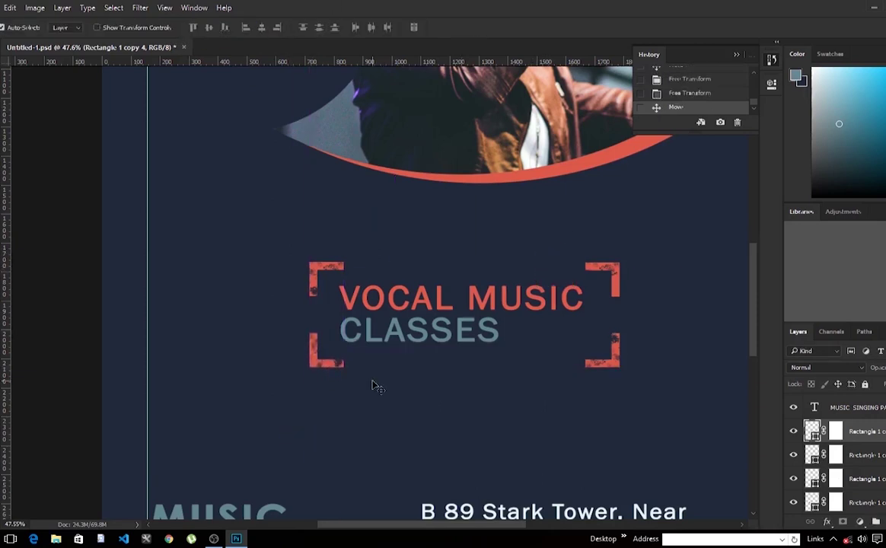
Step: Fine-tune the bracket positions and fit the whole poster in view
{"action": "left_click_drag", "start_coordinate": [612, 361], "coordinate": [618, 343]}
{"action": "key", "text": "Up"}
{"action": "left_click_drag", "start_coordinate": [615, 278], "coordinate": [617, 280]}
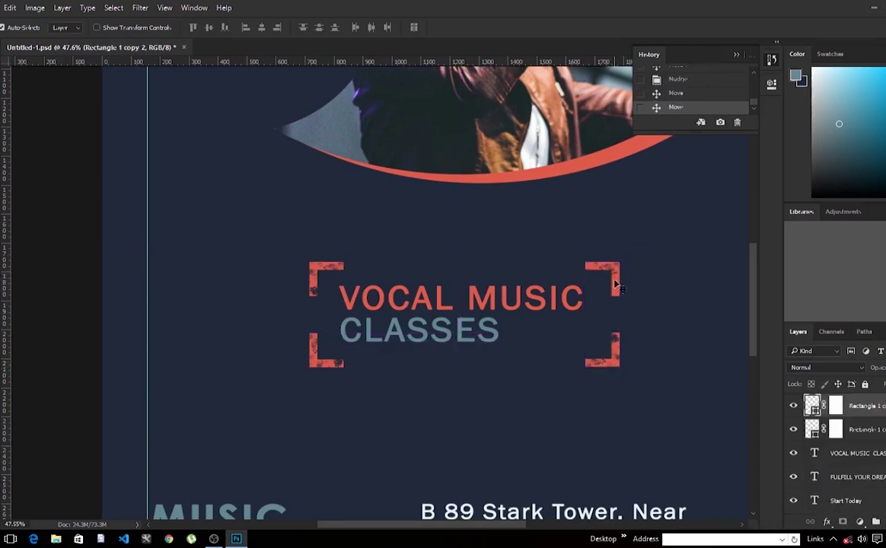
{"action": "key", "text": "ctrl+0"}
{"action": "left_click", "coordinate": [374, 320]}
Step: Hide the guides and nudge the navy background down to cover the white strip
{"action": "key", "text": "Down"}
{"action": "key", "text": "ctrl+semicolon"}
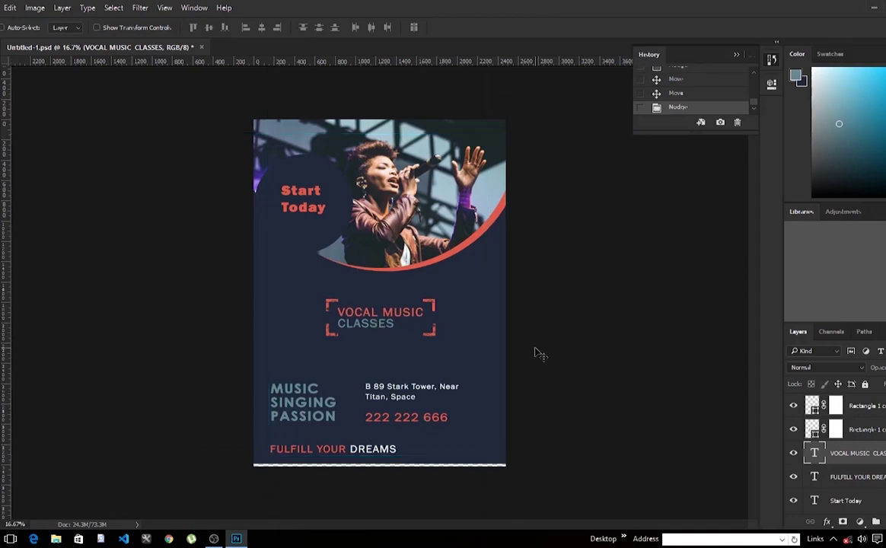
{"action": "key", "text": "ctrl+semicolon"}
{"action": "key", "text": "ctrl+semicolon"}
{"action": "left_click", "coordinate": [480, 355]}
{"action": "key", "text": "Down"}
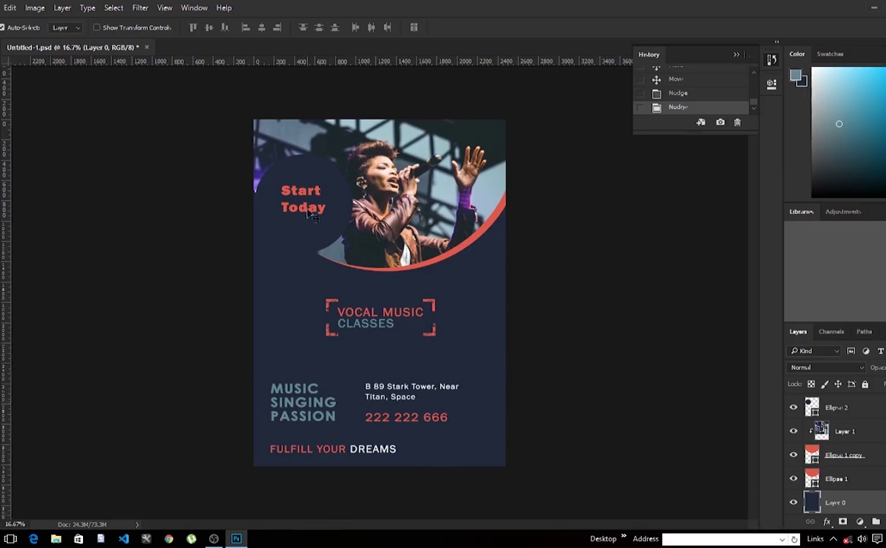
Step: Shrink the circle behind Start Today to about 93% and nudge the Start Today text down-right
{"action": "left_click", "coordinate": [306, 172]}
{"action": "key", "text": "ctrl+t"}
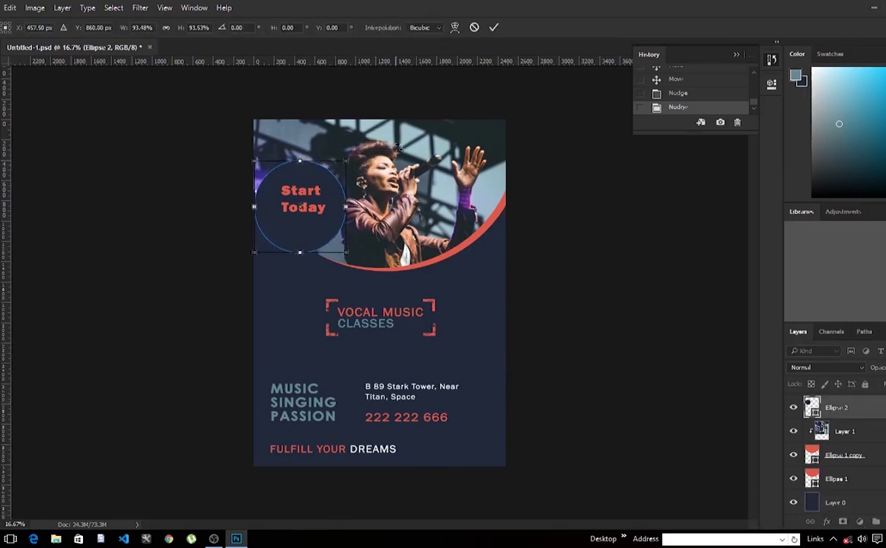
{"action": "key", "text": "Return"}
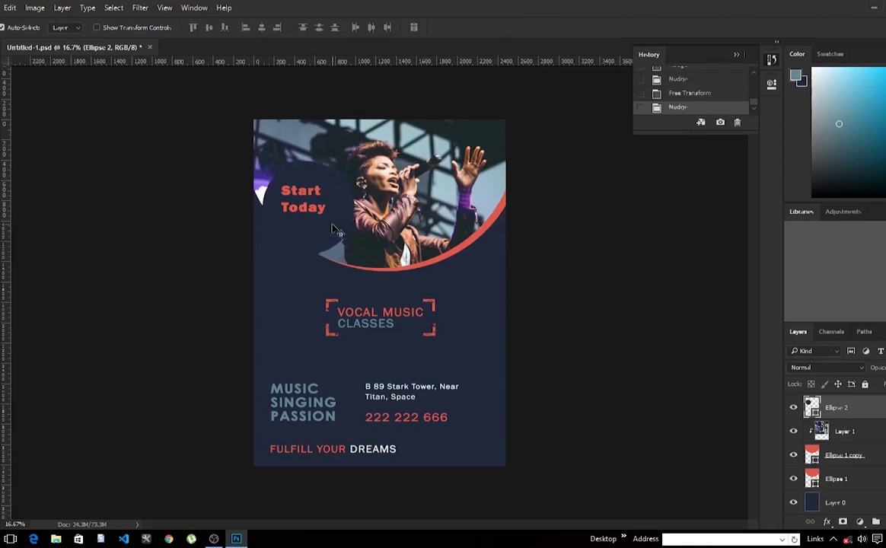
{"action": "left_click", "coordinate": [312, 210]}
{"action": "key", "text": "shift+Down"}
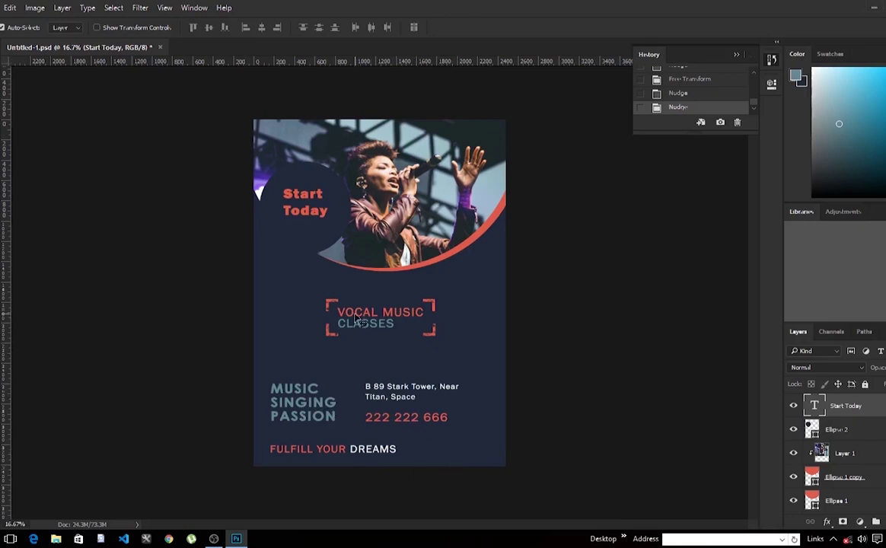
{"action": "key", "text": "alt+comma"}
Step: Choose a soft round Brush preset and enlarge it to about 1200 px
{"action": "key", "text": "b"}
{"action": "right_click", "coordinate": [102, 154]}
{"action": "right_click", "coordinate": [331, 144]}
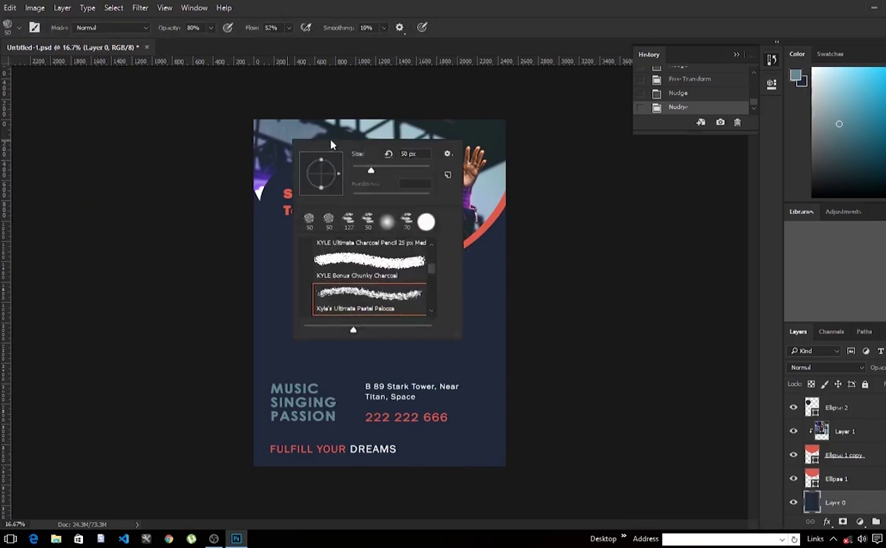
{"action": "left_click", "coordinate": [294, 126]}
{"action": "right_click", "coordinate": [327, 147]}
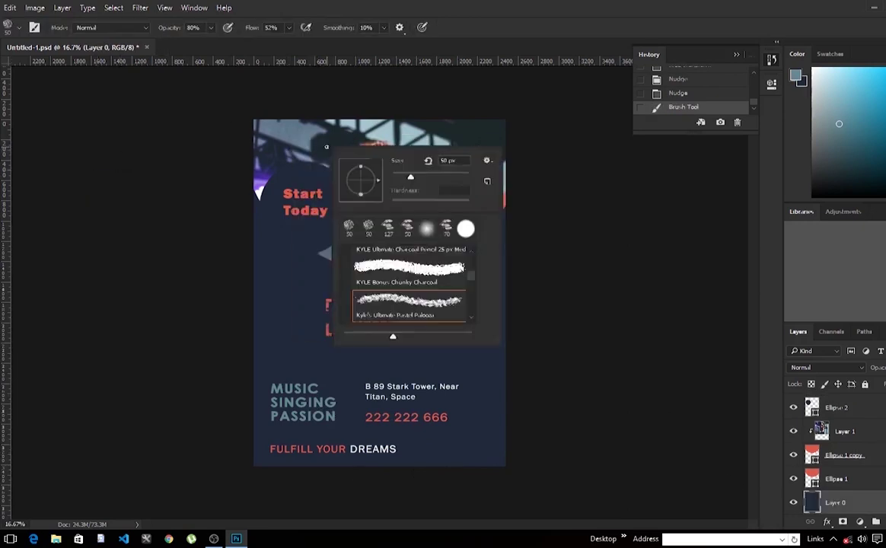
{"action": "right_click", "coordinate": [89, 120]}
{"action": "right_click", "coordinate": [261, 137]}
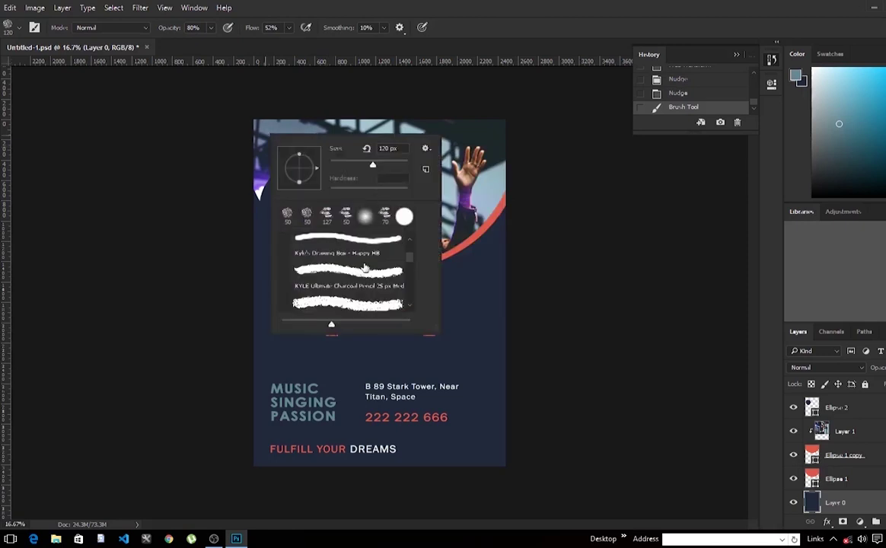
{"action": "scroll", "coordinate": [342, 259], "scroll_direction": "down", "scroll_amount": 3}
{"action": "left_click", "coordinate": [549, 150]}
{"action": "key", "text": "bracketright"}
{"action": "key", "text": "bracketright"}
{"action": "key", "text": "bracketright"}
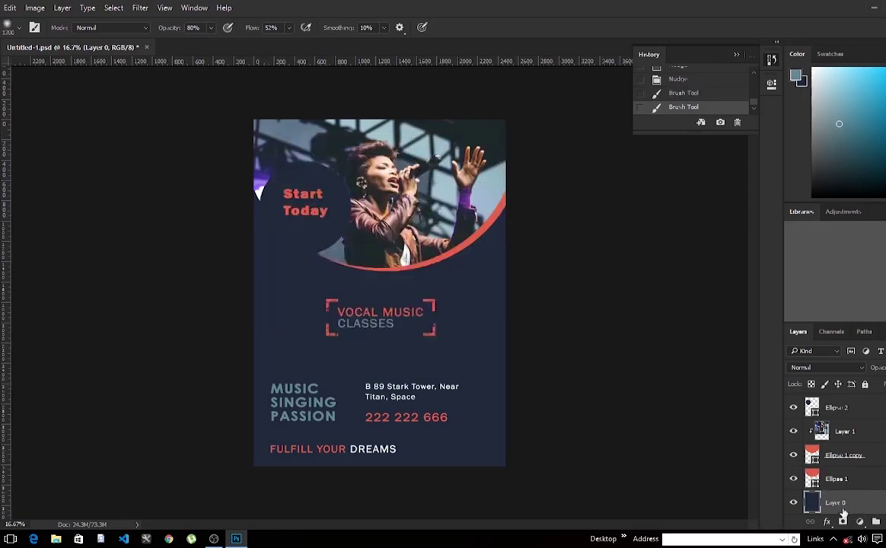
Step: Adjust the ellipse layer selection and dismiss the no-layers-selected warning
{"action": "left_click", "coordinate": [863, 479]}
{"action": "left_click", "coordinate": [883, 455], "text": "shift"}
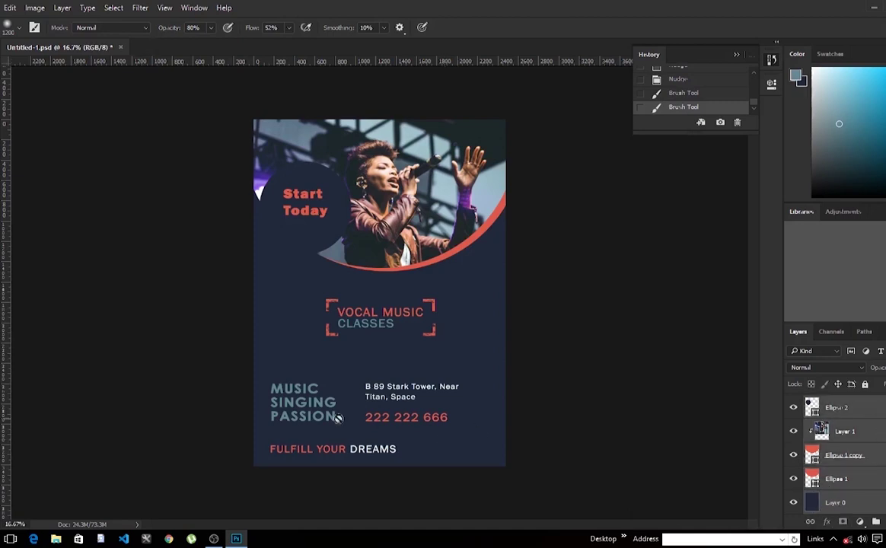
{"action": "left_click", "coordinate": [480, 307]}
{"action": "left_click", "coordinate": [450, 210]}
{"action": "left_click", "coordinate": [454, 282]}
{"action": "left_click", "coordinate": [450, 209]}
{"action": "left_click", "coordinate": [477, 346]}
{"action": "key", "text": "Return"}
Step: Add a new empty layer above Ellipse 2, undoing the trial edge strokes
{"action": "left_click", "coordinate": [841, 431]}
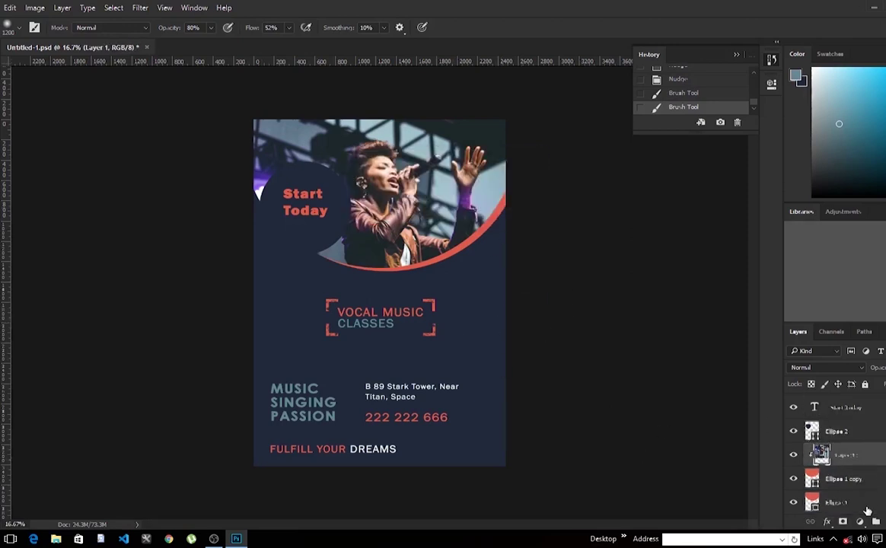
{"action": "scroll", "coordinate": [866, 457], "scroll_direction": "up", "scroll_amount": 1}
{"action": "left_click", "coordinate": [853, 428]}
{"action": "left_click", "coordinate": [859, 522]}
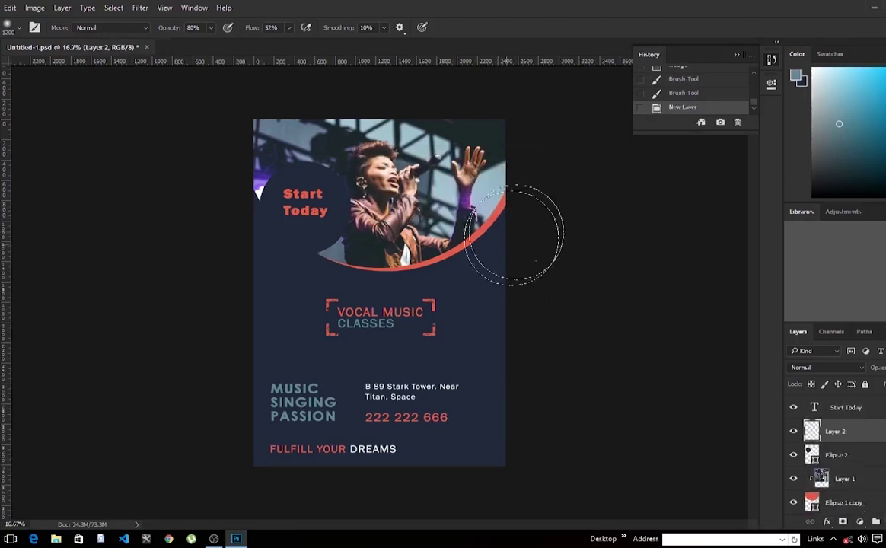
{"action": "left_click", "coordinate": [556, 158]}
{"action": "mouse_move", "coordinate": [553, 158]}
{"action": "left_mouse_down"}
{"action": "mouse_move", "coordinate": [326, 519]}
{"action": "mouse_move", "coordinate": [335, 112]}
{"action": "mouse_move", "coordinate": [623, 265]}
{"action": "left_mouse_up"}
{"action": "key", "text": "ctrl+alt+z"}
{"action": "key", "text": "ctrl+alt+z"}
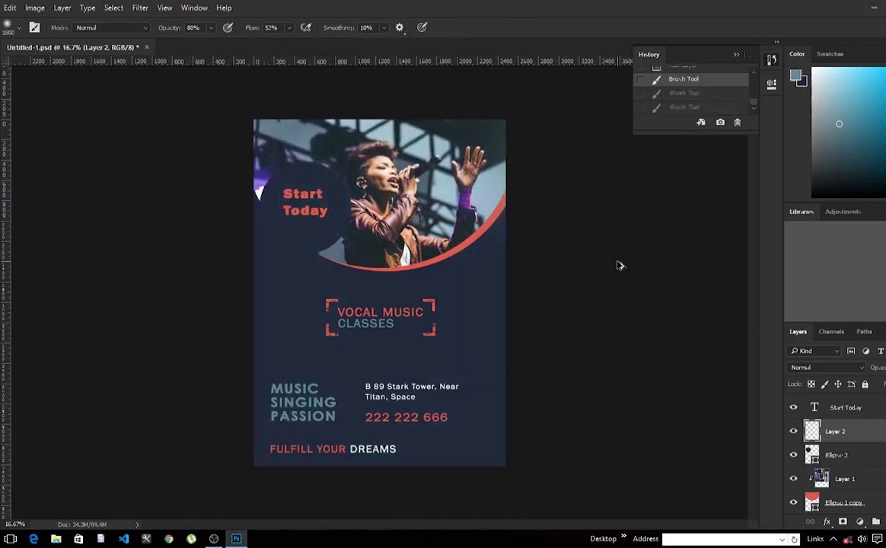
{"action": "key", "text": "ctrl+alt+z"}
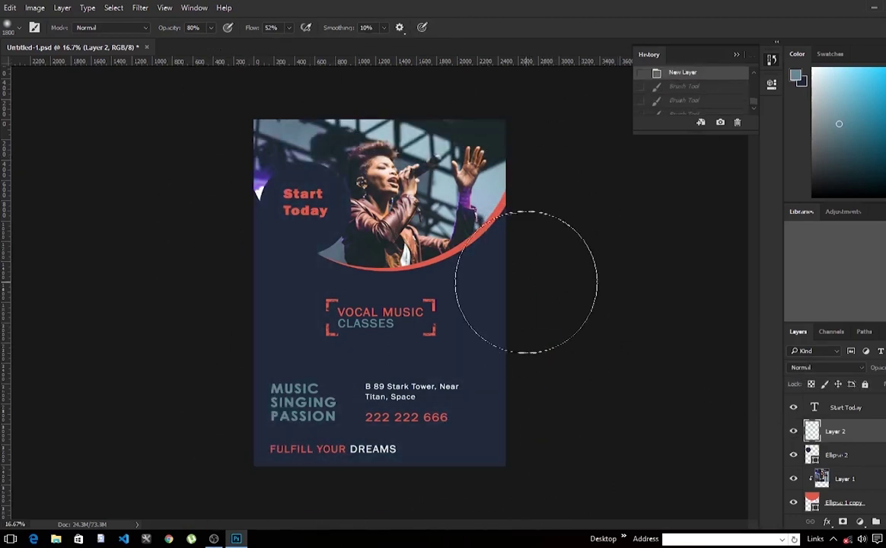
Step: Paint the poster edges in black #000000 with brush opacity at 26%
{"action": "left_click", "coordinate": [796, 77]}
{"action": "type", "text": "000000"}
{"action": "key", "text": "Return"}
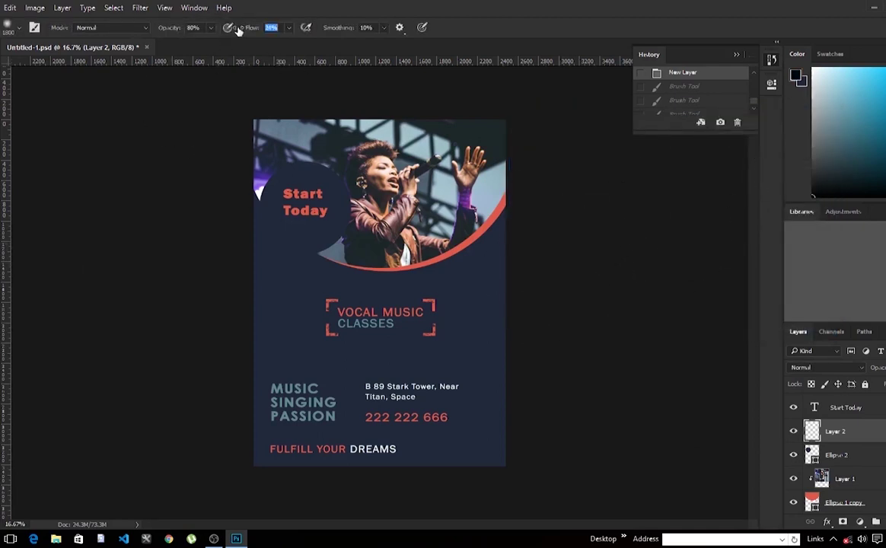
{"action": "key", "text": "ctrl+shift+z"}
{"action": "key", "text": "ctrl+shift+z"}
{"action": "key", "text": "ctrl+shift+z"}
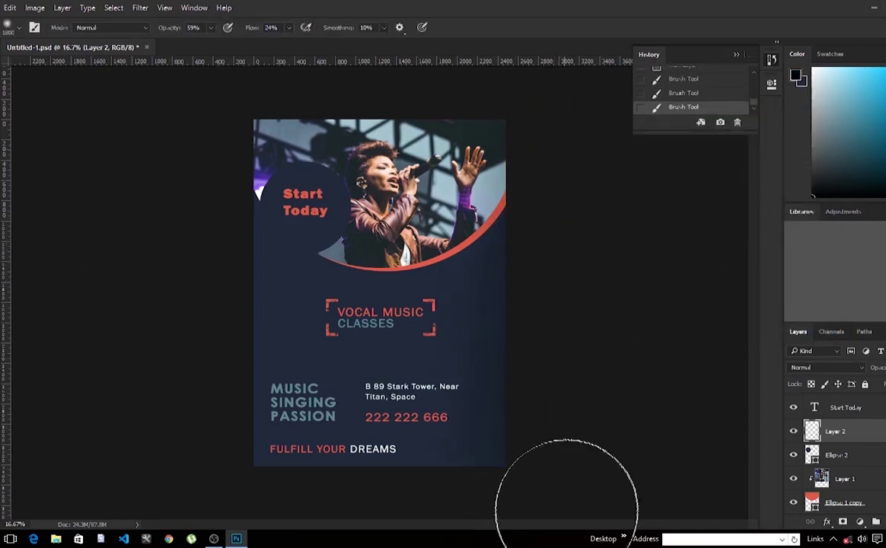
{"action": "key", "text": "ctrl+alt+z"}
{"action": "key", "text": "ctrl+alt+z"}
{"action": "key", "text": "ctrl+shift+z"}
{"action": "key", "text": "ctrl+shift+z"}
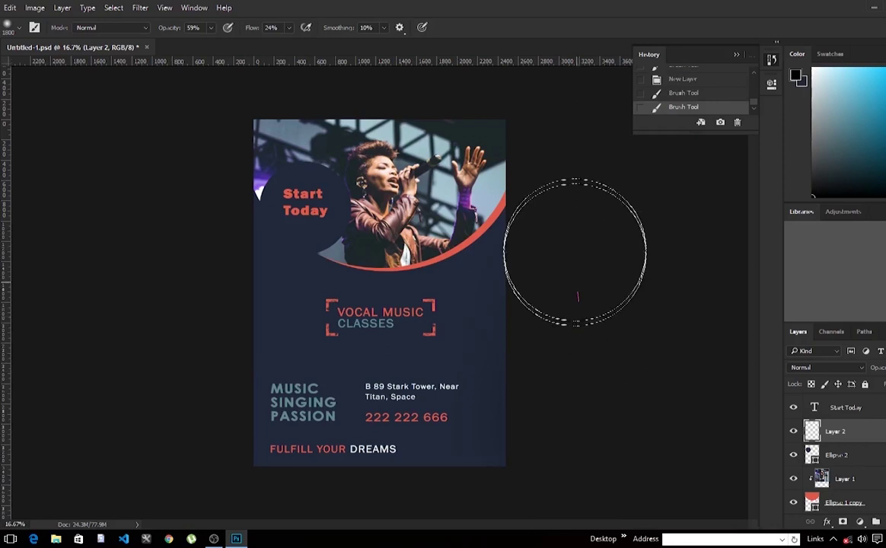
{"action": "key", "text": "2"}
{"action": "key", "text": "6"}
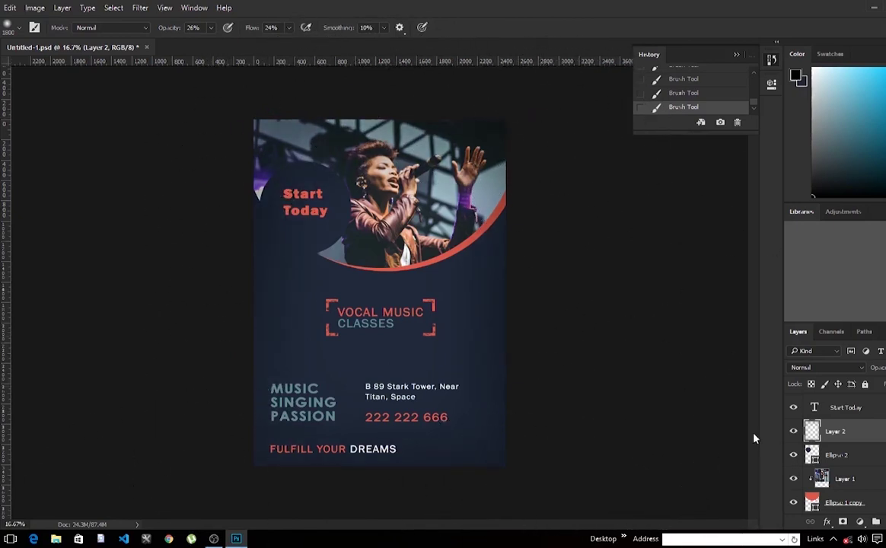
{"action": "scroll", "coordinate": [594, 434], "scroll_direction": "up", "scroll_amount": 3}
{"action": "scroll", "coordinate": [868, 468], "scroll_direction": "up", "scroll_amount": 3}
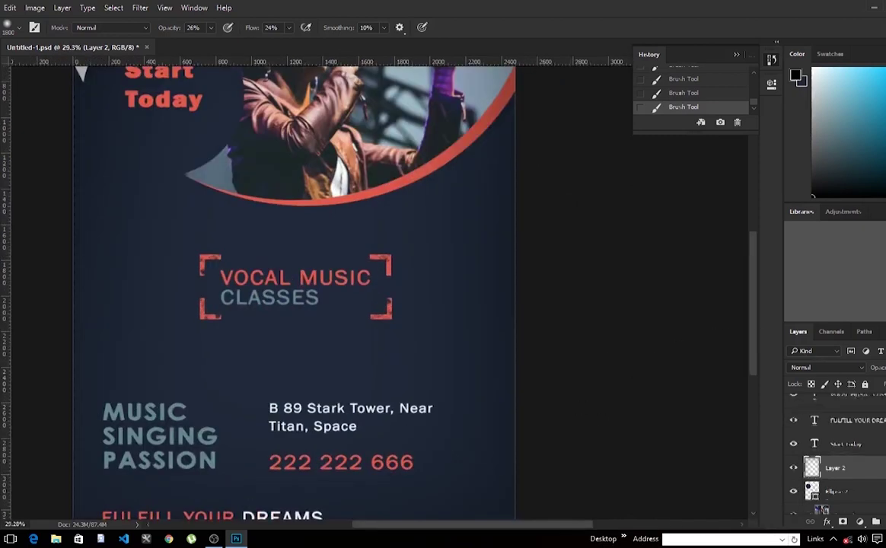
Step: Add a new layer above VOCAL MUSIC CLASSES and set the foreground to red
{"action": "scroll", "coordinate": [867, 468], "scroll_direction": "up", "scroll_amount": 2}
{"action": "left_click", "coordinate": [860, 466]}
{"action": "key", "text": "ctrl+shift+alt+n"}
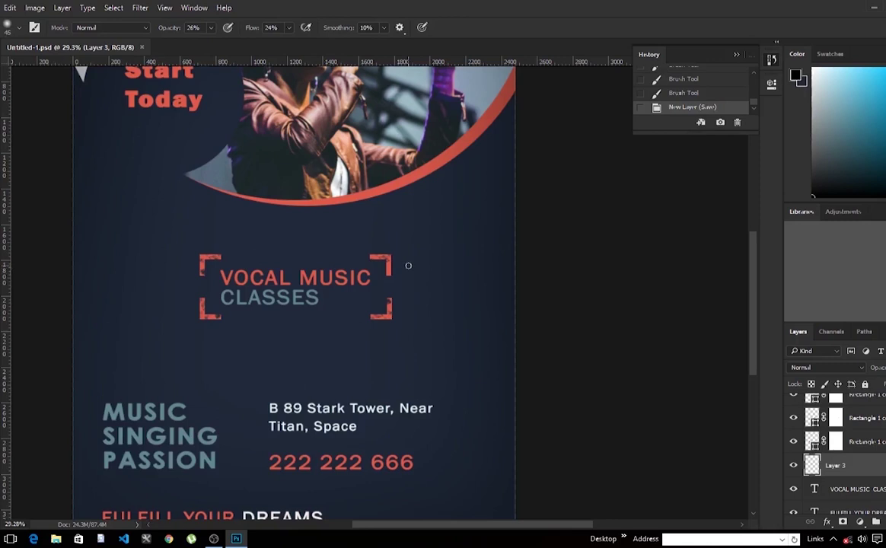
{"action": "left_click", "coordinate": [796, 76]}
{"action": "left_click", "coordinate": [615, 162]}
{"action": "left_click", "coordinate": [793, 136]}
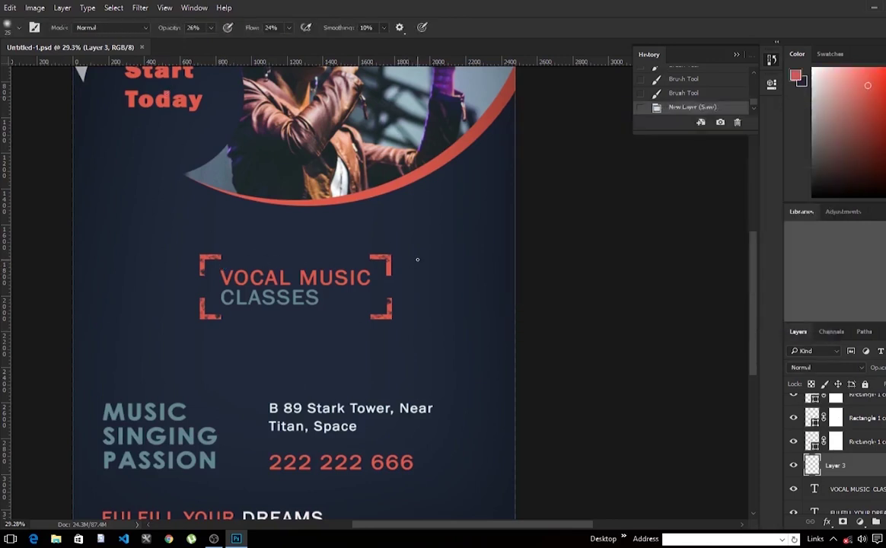
Step: Set the brush to 88% opacity and 58% flow
{"action": "key", "text": "ctrl+z"}
{"action": "key", "text": "ctrl+z"}
{"action": "key", "text": "ctrl+z"}
{"action": "key", "text": "ctrl+z"}
{"action": "key", "text": "8"}
{"action": "key", "text": "8"}
{"action": "key", "text": "shift+4"}
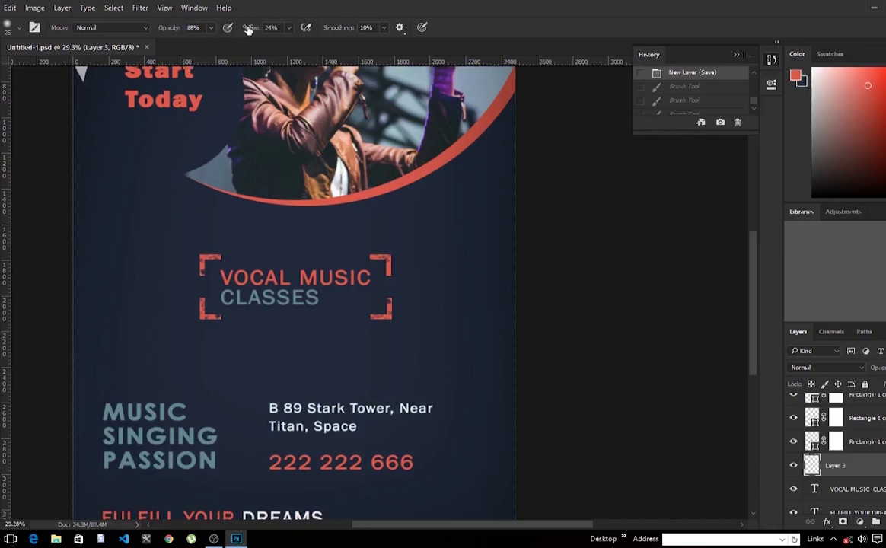
{"action": "left_click", "coordinate": [423, 259]}
{"action": "key", "text": "shift+5"}
{"action": "key", "text": "shift+8"}
Step: Stamp ten red dots around the title frame, six on its left
{"action": "left_click", "coordinate": [470, 329]}
{"action": "left_click", "coordinate": [433, 286]}
{"action": "left_click", "coordinate": [469, 268]}
{"action": "left_click", "coordinate": [494, 234]}
{"action": "left_click", "coordinate": [156, 239]}
{"action": "left_click", "coordinate": [102, 247]}
{"action": "left_click", "coordinate": [138, 272]}
{"action": "left_click", "coordinate": [90, 286]}
{"action": "left_click", "coordinate": [114, 302]}
{"action": "left_click", "coordinate": [110, 334]}
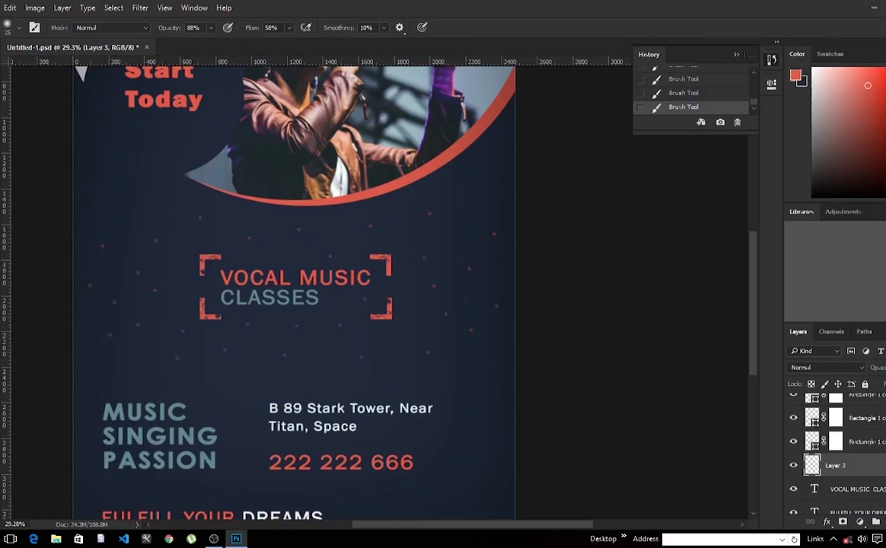
Step: Change the foreground colour to grey-blue #6b8797
{"action": "left_click", "coordinate": [796, 75]}
{"action": "type", "text": "6b8797"}
{"action": "key", "text": "Return"}
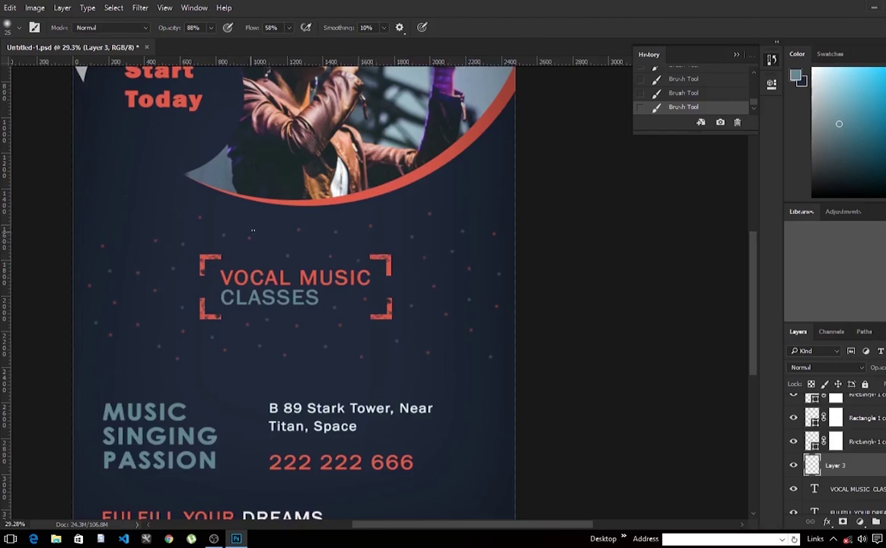
{"action": "scroll", "coordinate": [341, 351], "scroll_direction": "down", "scroll_amount": 3}
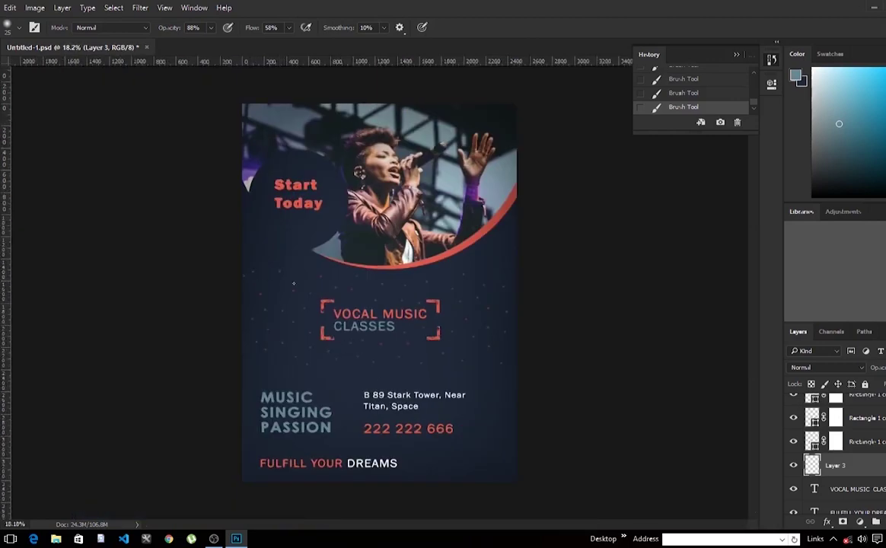
Step: Add a layer mask to the dots layer and brush away dots on the left, bottom and edges
{"action": "scroll", "coordinate": [405, 327], "scroll_direction": "up", "scroll_amount": 2}
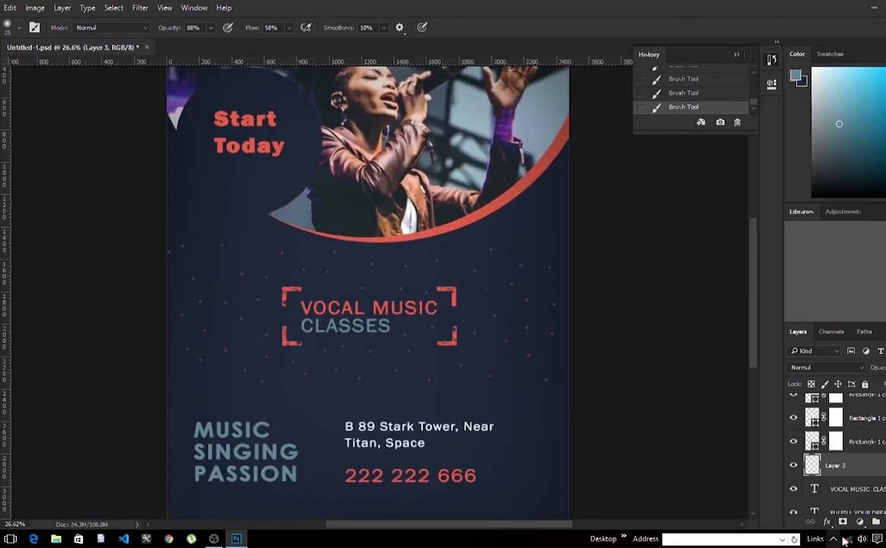
{"action": "left_click", "coordinate": [843, 523]}
{"action": "left_click_drag", "start_coordinate": [204, 357], "coordinate": [199, 323]}
{"action": "left_click_drag", "start_coordinate": [194, 335], "coordinate": [218, 386]}
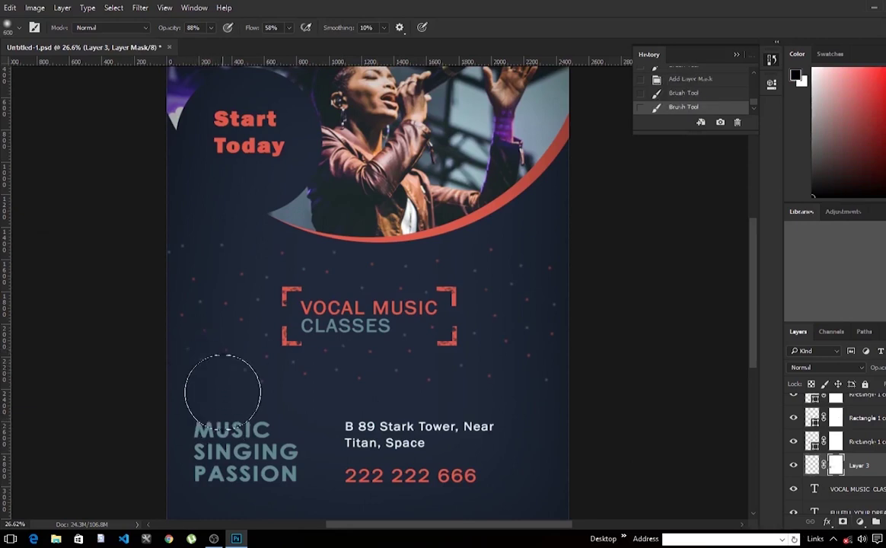
{"action": "left_click_drag", "start_coordinate": [171, 28], "coordinate": [143, 28]}
{"action": "left_click_drag", "start_coordinate": [470, 248], "coordinate": [411, 423]}
{"action": "left_click_drag", "start_coordinate": [429, 376], "coordinate": [268, 321]}
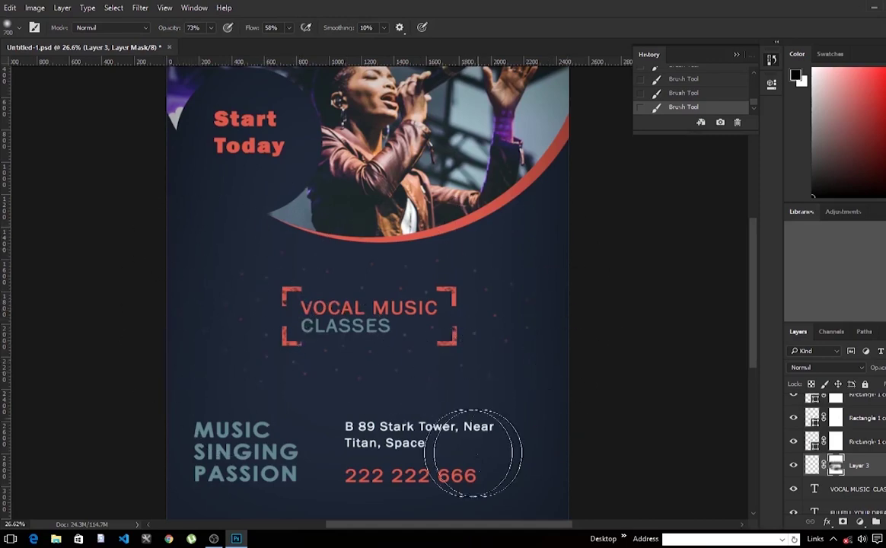
{"action": "key", "text": "ctrl+0"}
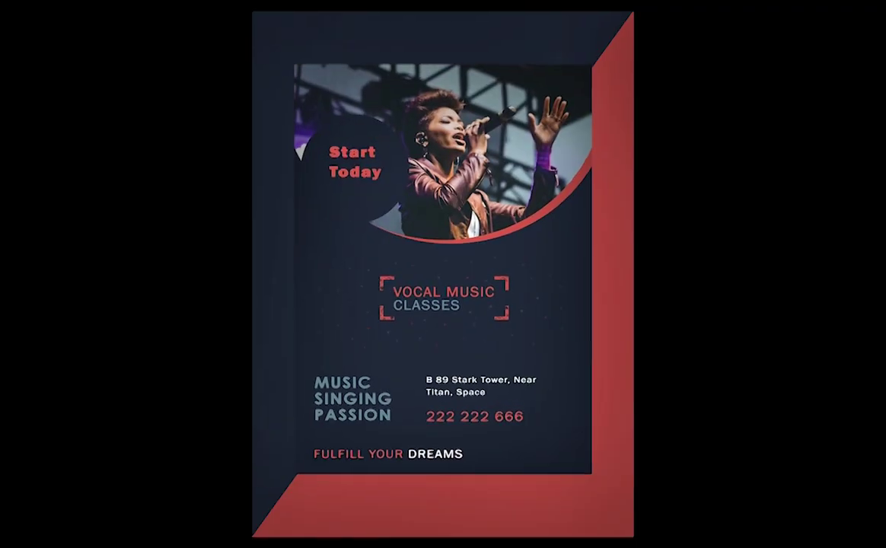